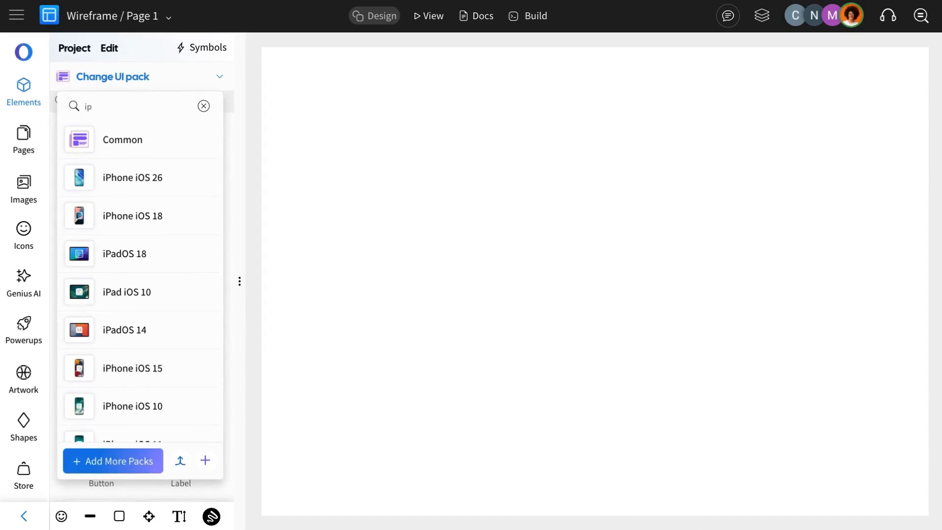
# Load the iPhone iOS 26 UI pack and look through its status bar, keypad, Dynamic Island, button and navigation components.
pyautogui.click(154, 178)
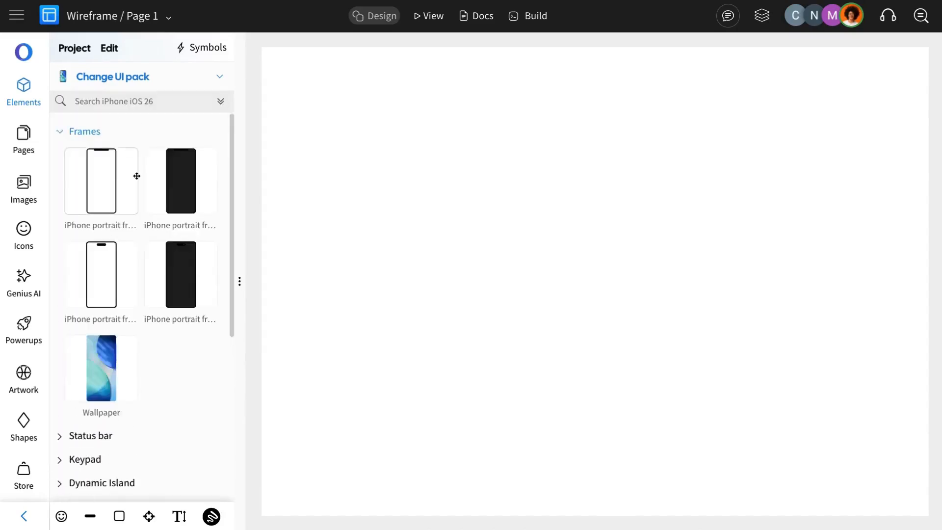
pyautogui.click(144, 183)
pyautogui.scroll(-5, 145, 197)
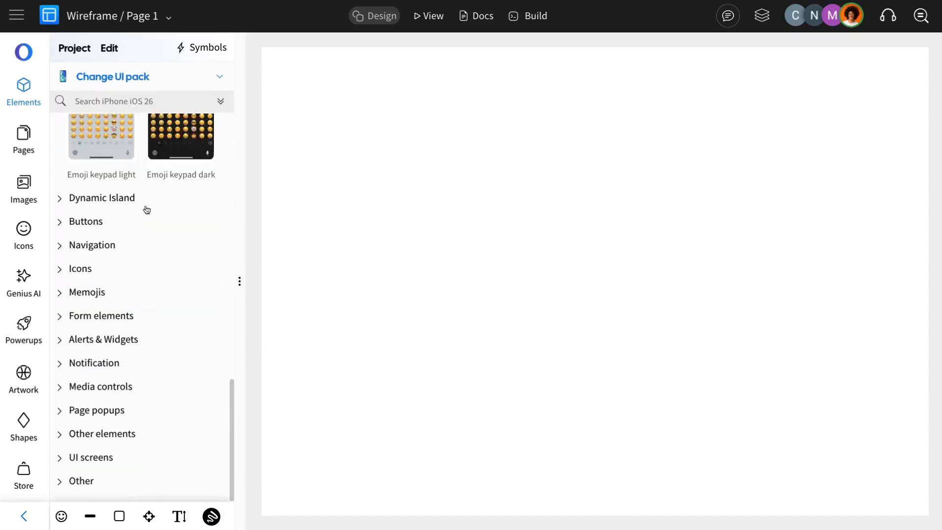
pyautogui.click(145, 205)
pyautogui.scroll(-15, 147, 208)
pyautogui.click(134, 221)
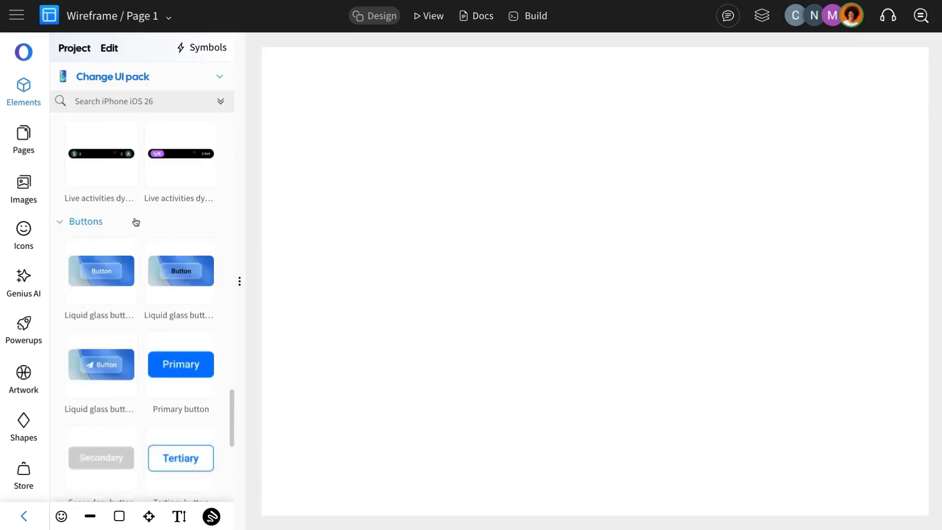
pyautogui.scroll(-5, 134, 219)
pyautogui.click(130, 245)
pyautogui.scroll(-5, 130, 260)
pyautogui.scroll(-10, 128, 274)
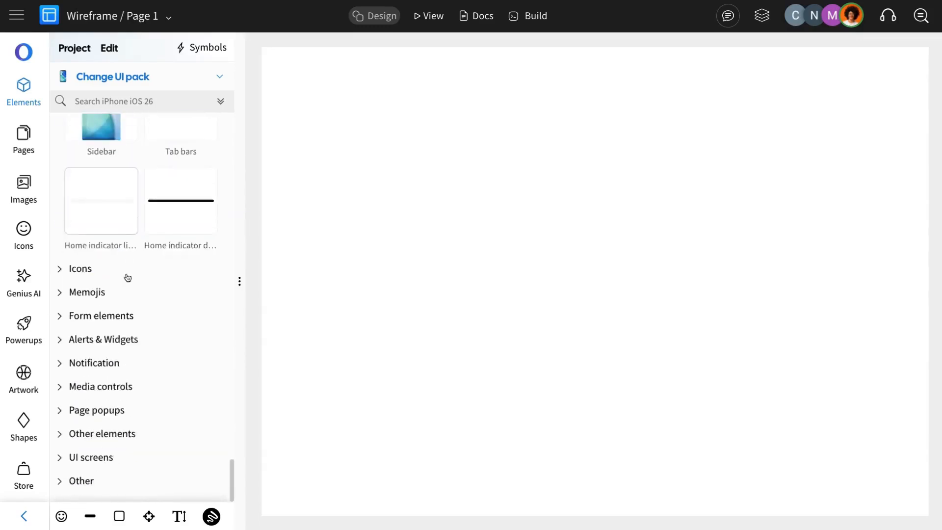
# Examine the pack's icons, Memojis, form elements, alerts and widgets, notifications, media controls, page popups and other elements.
pyautogui.click(127, 269)
pyautogui.scroll(-20, 139, 276)
pyautogui.scroll(-20, 139, 276)
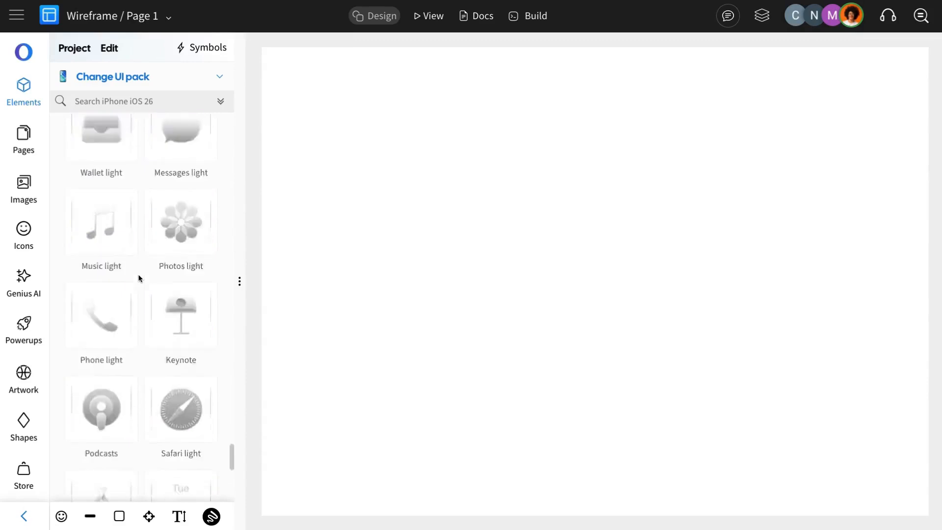
pyautogui.click(132, 290)
pyautogui.scroll(-5, 134, 289)
pyautogui.click(163, 316)
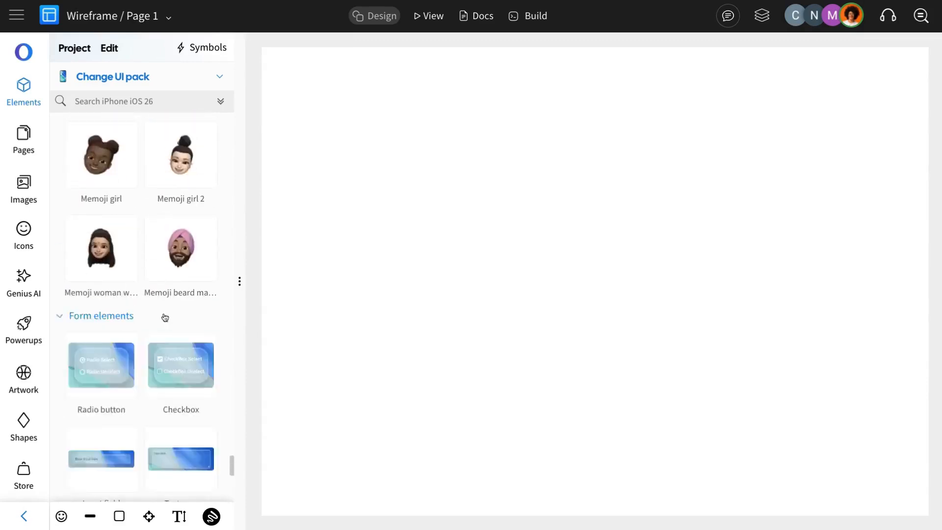
pyautogui.scroll(-5, 109, 337)
pyautogui.click(109, 337)
pyautogui.scroll(-5, 139, 330)
pyautogui.click(122, 363)
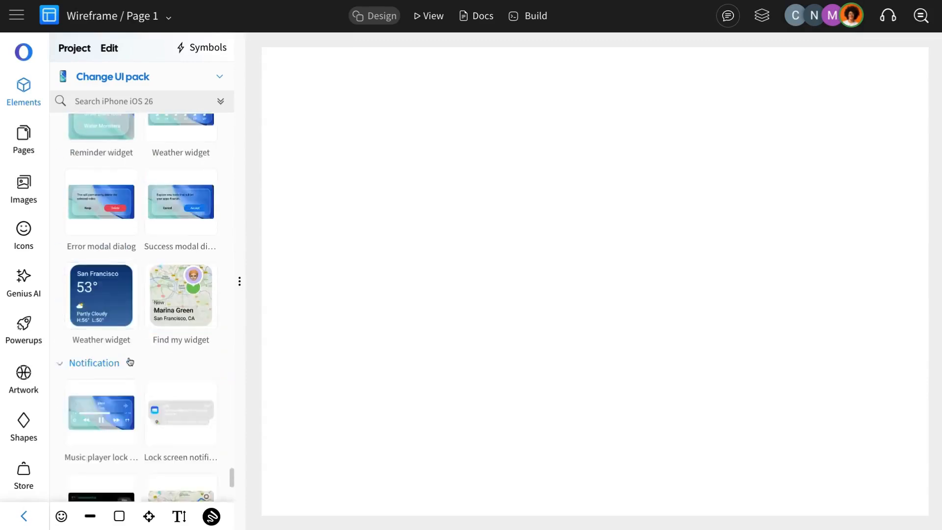
pyautogui.scroll(-5, 125, 386)
pyautogui.click(126, 386)
pyautogui.scroll(-5, 125, 392)
pyautogui.click(124, 411)
pyautogui.scroll(-2, 147, 406)
pyautogui.scroll(-5, 148, 406)
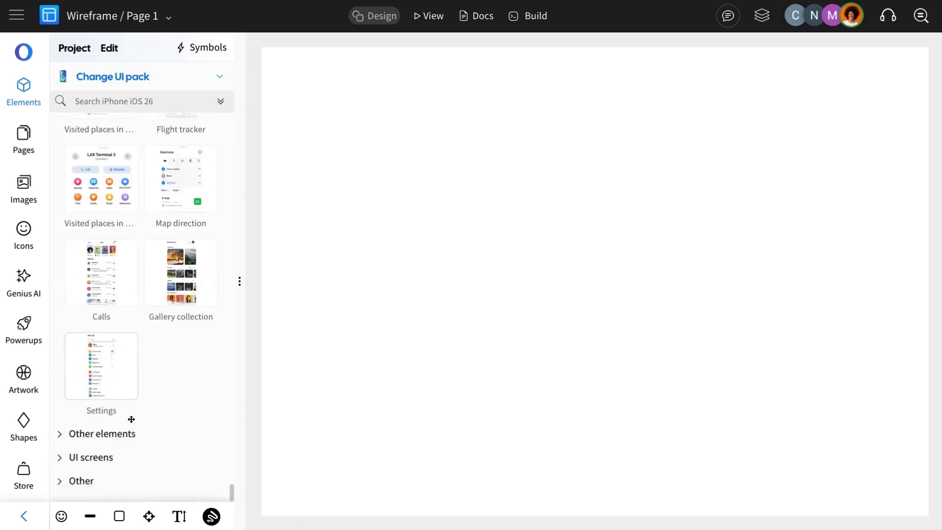
pyautogui.click(156, 426)
pyautogui.scroll(-5, 156, 417)
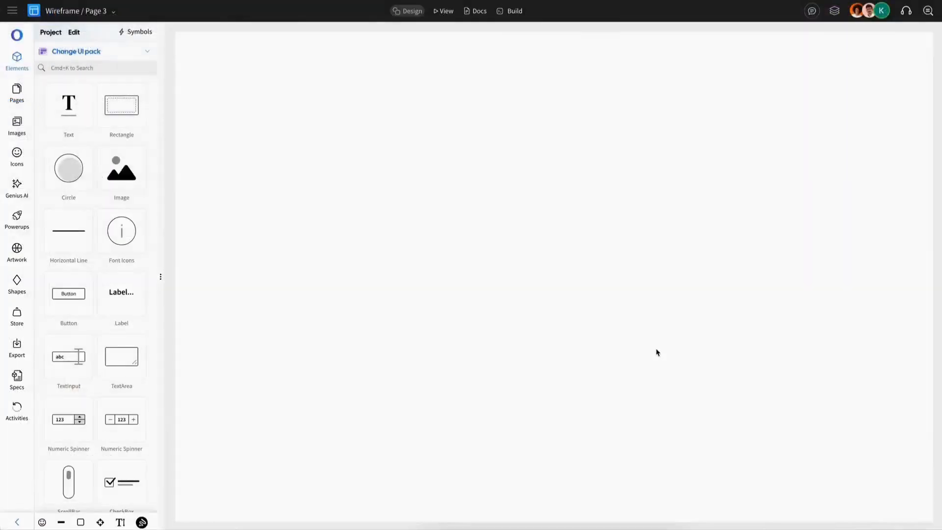
# Load the iPhone iOS 26 UI pack and place the white iPhone portrait frame with the Dynamic Island cutout on the blank page.
pyautogui.click(95, 52)
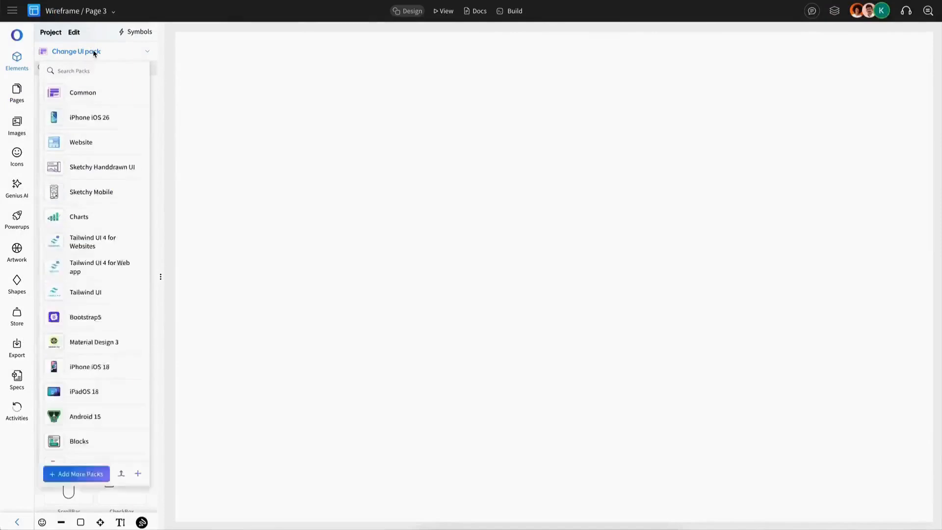
pyautogui.click(91, 124)
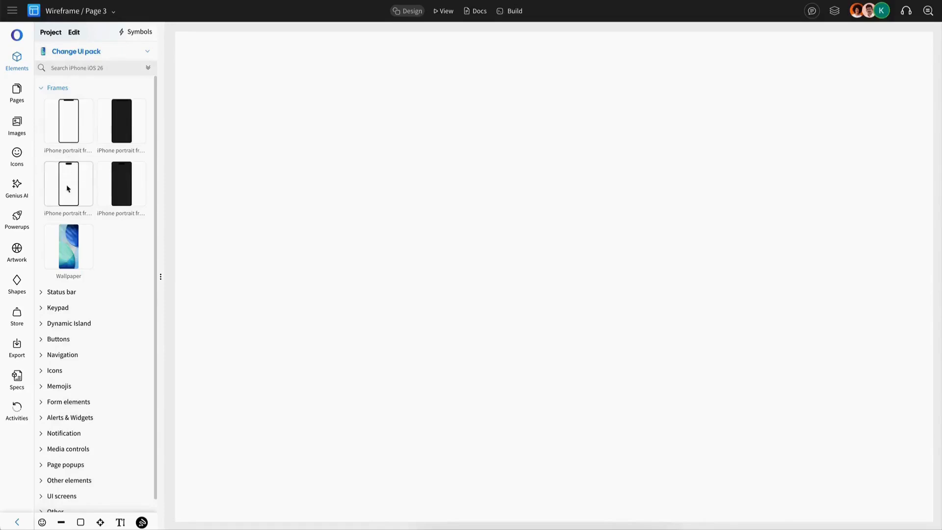
pyautogui.moveTo(69, 186); pyautogui.dragTo(307, 114)
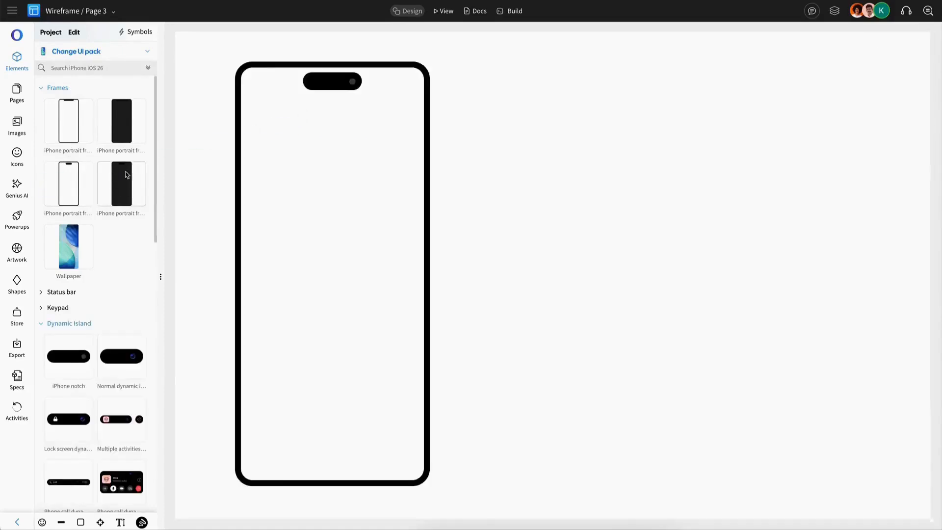
# Fill the phone frame with the pack's wallpaper, 376 × 845 at X 133, Y 71, layered behind the Dynamic Island.
pyautogui.moveTo(74, 255); pyautogui.dragTo(294, 243)
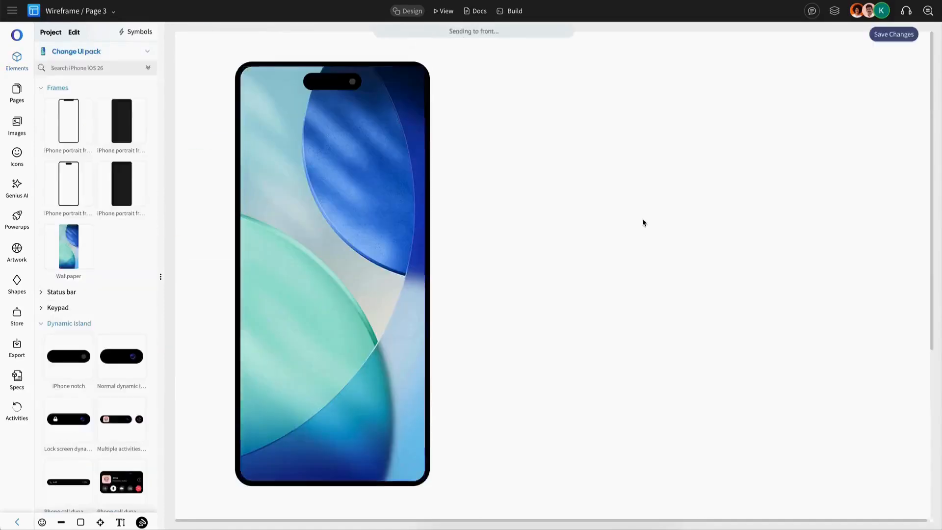
pyautogui.click(406, 253)
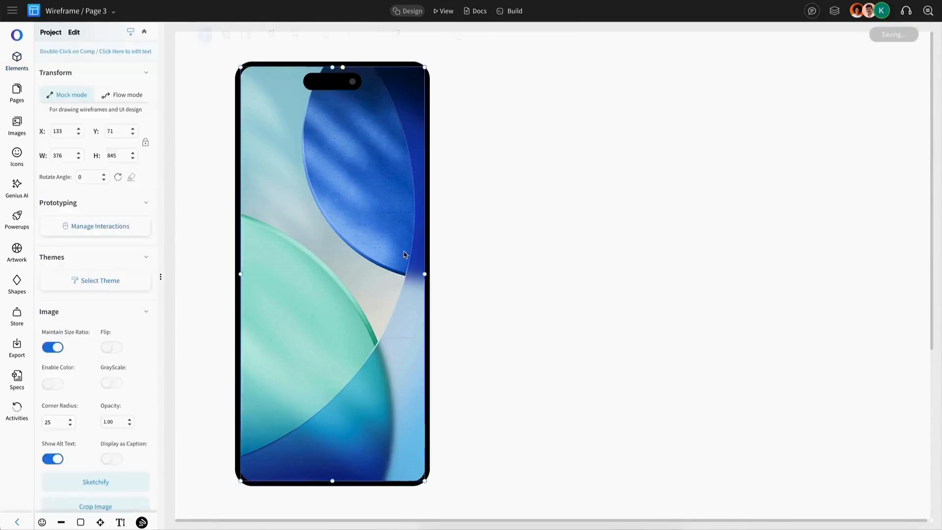
pyautogui.click(681, 160)
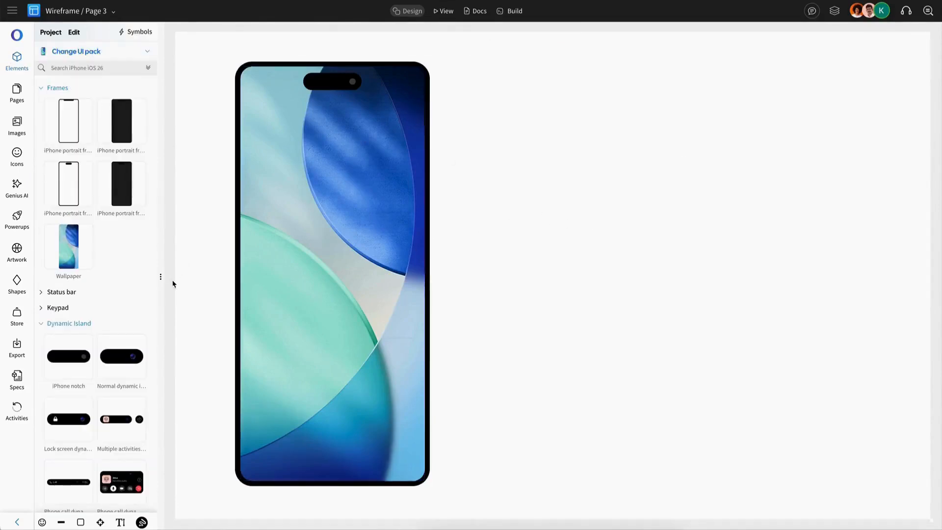
# Place the dark iOS status bar across the top of the phone screen at Y 88 and centre it on the wallpaper.
pyautogui.click(76, 293)
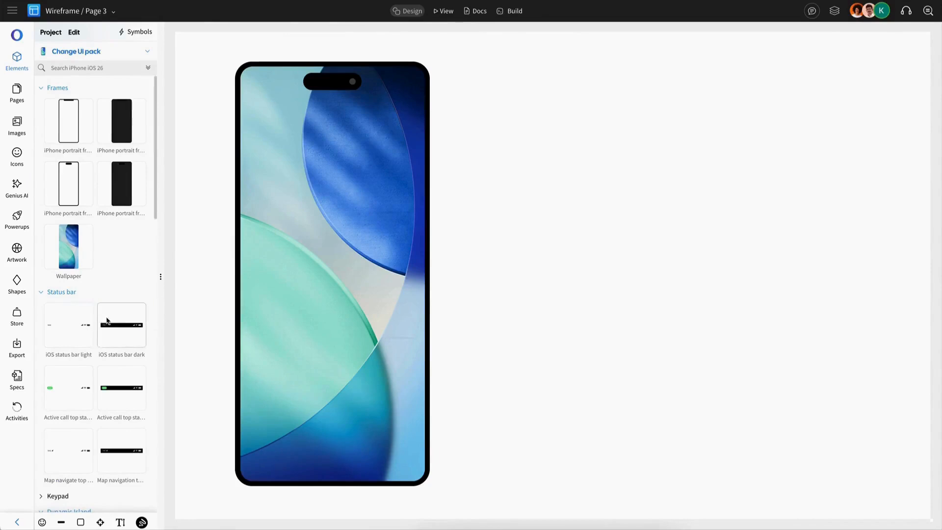
pyautogui.moveTo(113, 324); pyautogui.dragTo(411, 88)
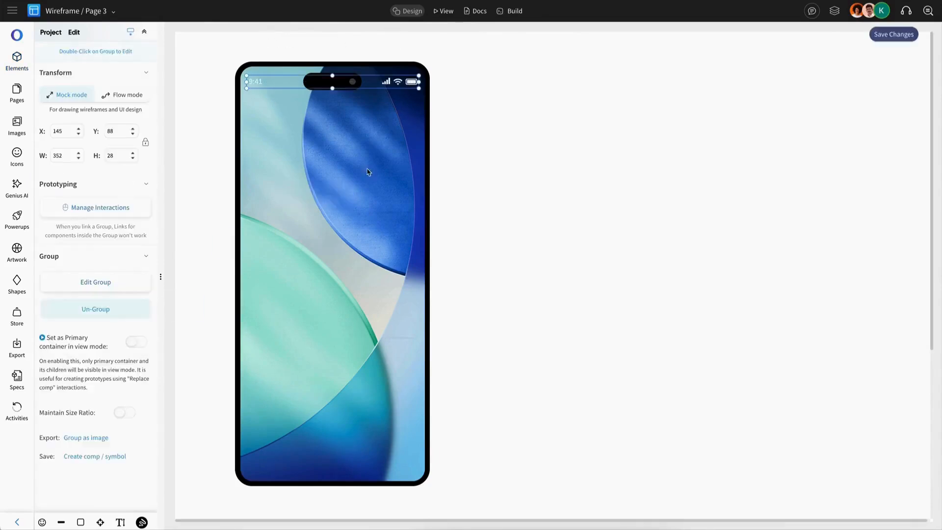
pyautogui.click(369, 172)
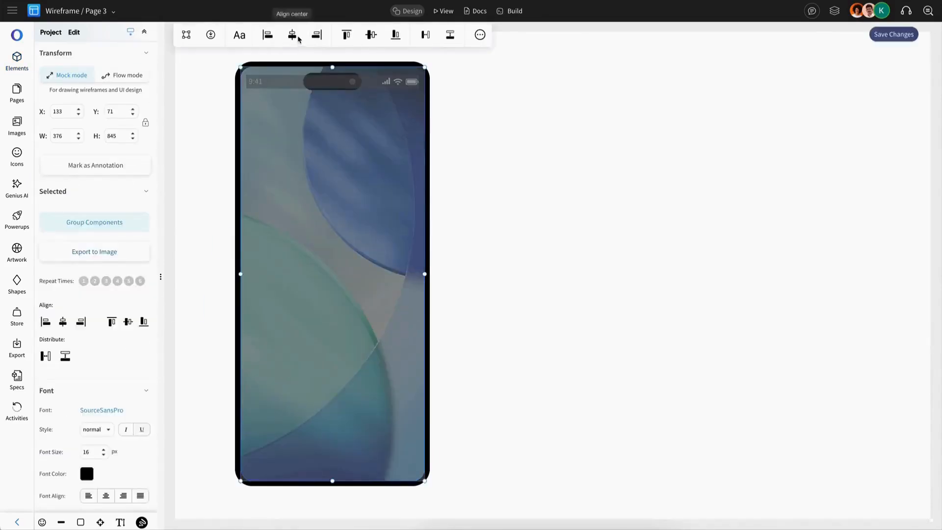
pyautogui.click(506, 98)
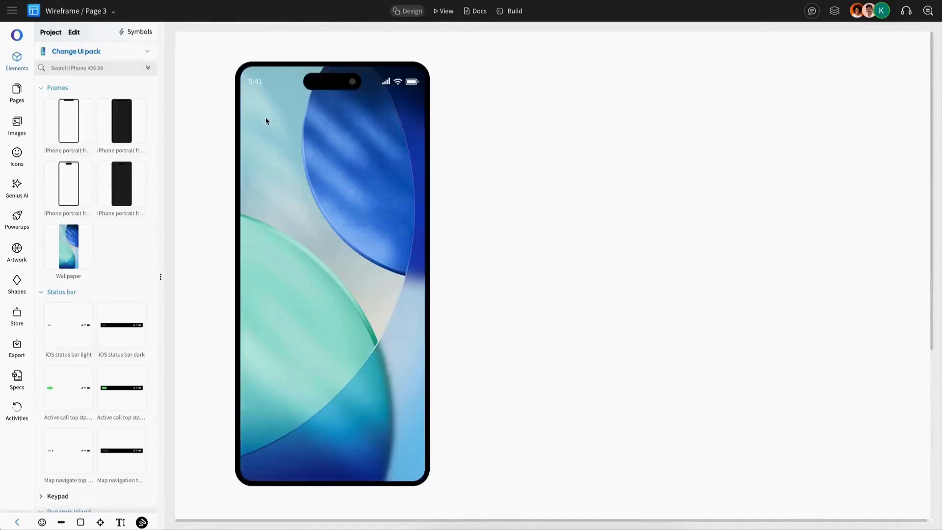
# Browse the Dynamic Island components and collapse all component categories of the pack.
pyautogui.scroll(-8, 93, 302)
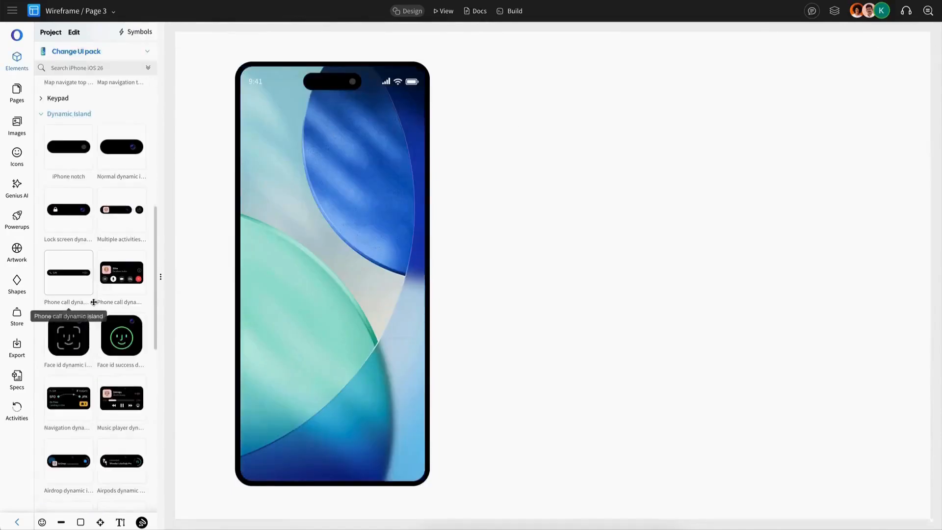
pyautogui.scroll(-5, 95, 304)
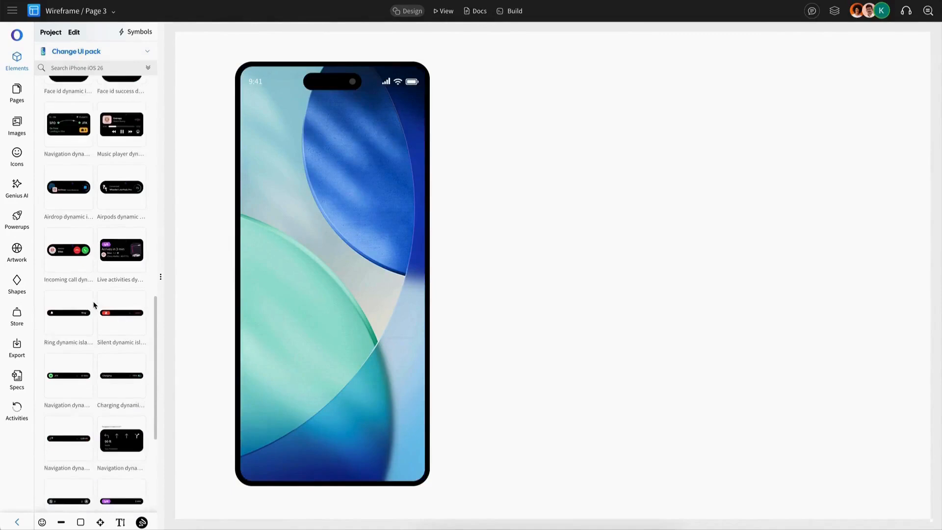
pyautogui.scroll(10, 95, 305)
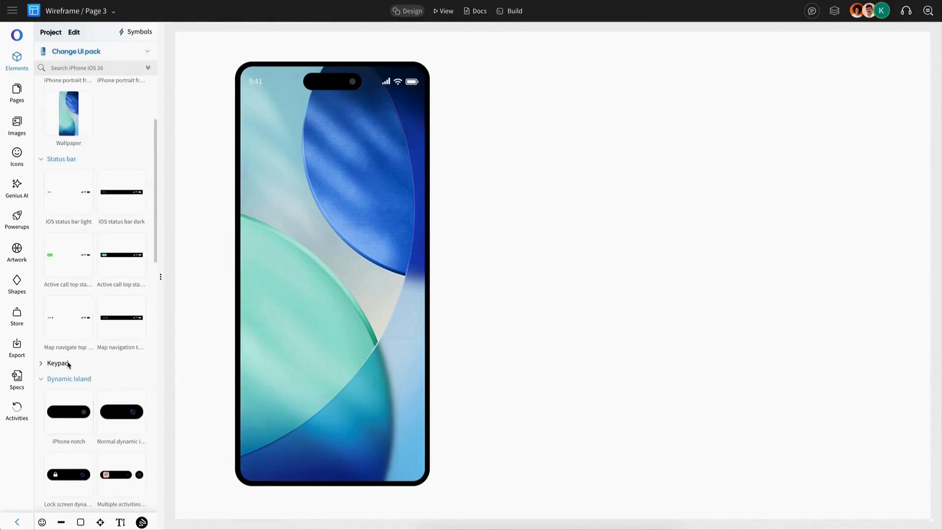
pyautogui.click(148, 68)
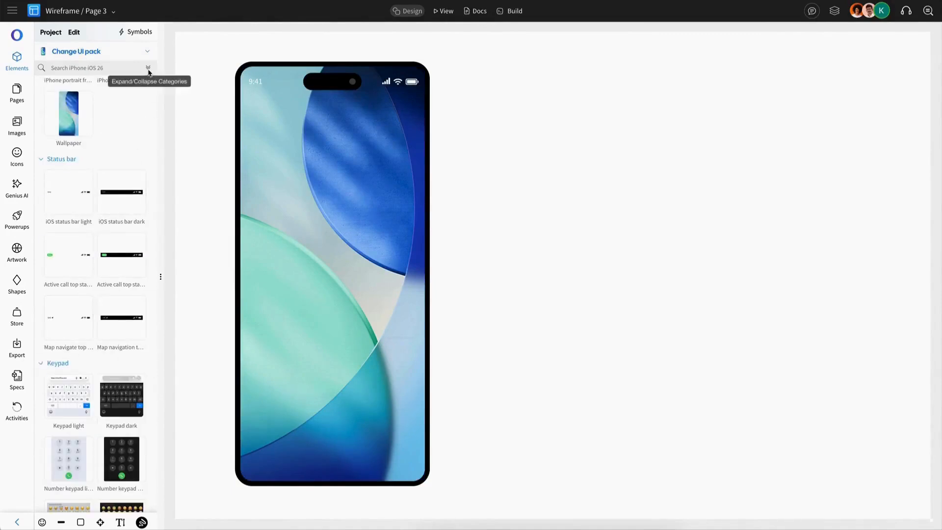
pyautogui.click(147, 67)
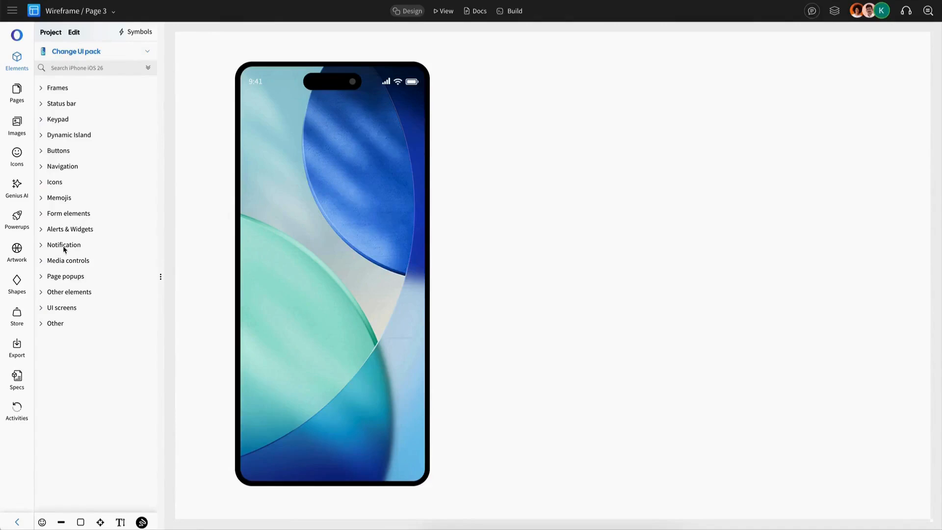
# Place the light home indicator near the phone screen's bottom edge at Y 897 and centre it horizontally on the wallpaper.
pyautogui.click(73, 167)
pyautogui.scroll(-4, 90, 345)
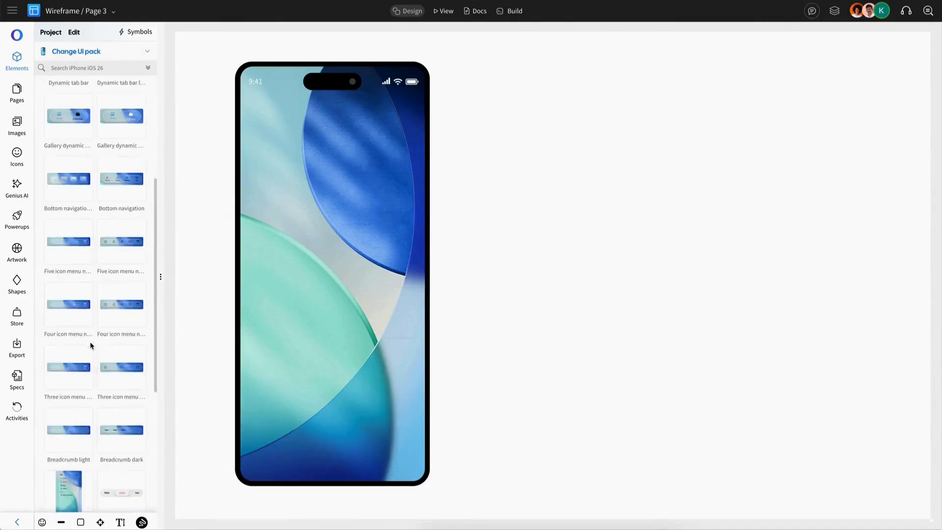
pyautogui.scroll(-4, 101, 349)
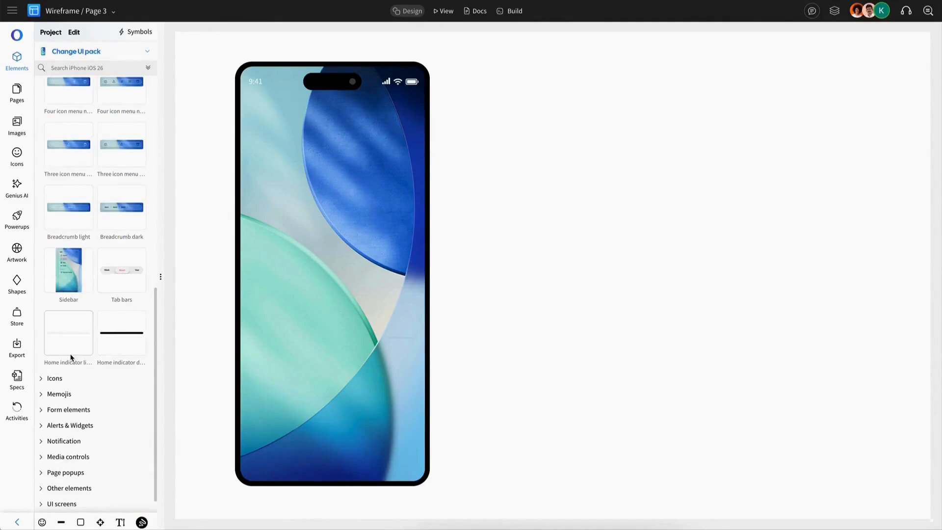
pyautogui.moveTo(71, 356); pyautogui.dragTo(311, 479)
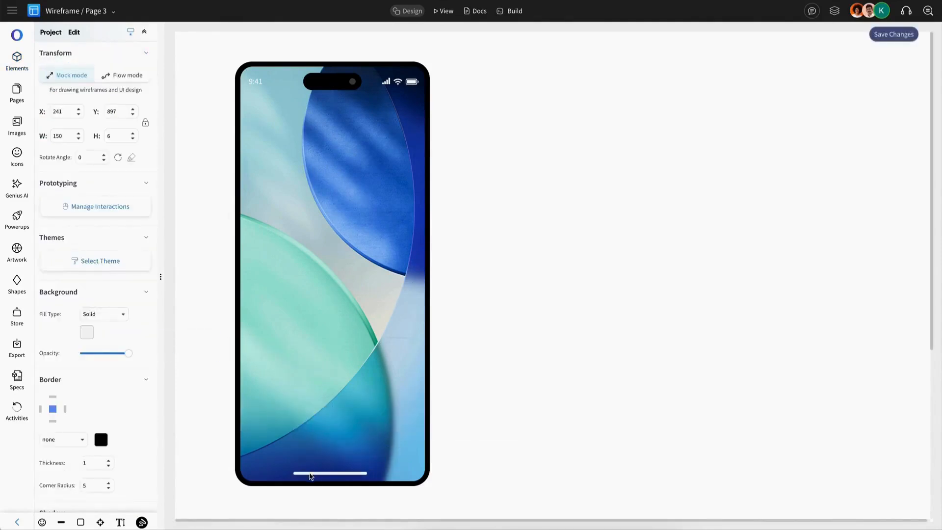
pyautogui.click(341, 436)
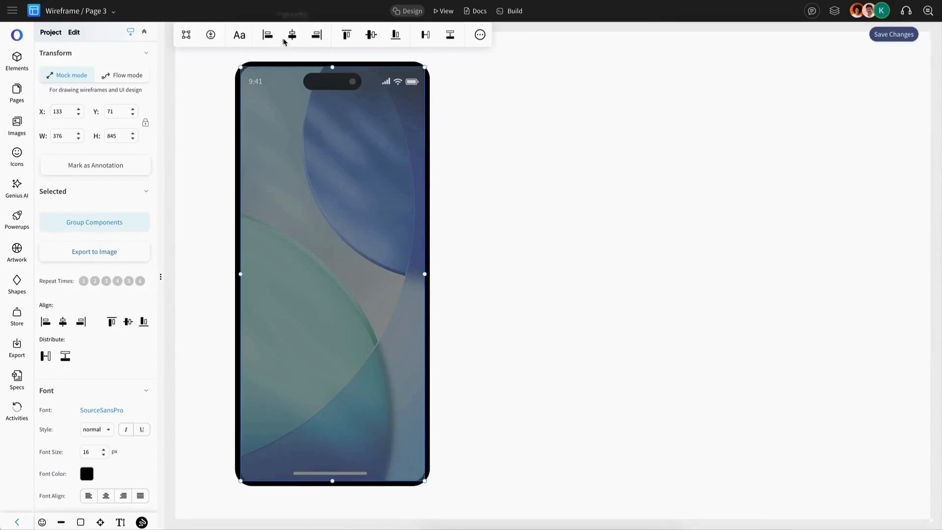
pyautogui.click(614, 228)
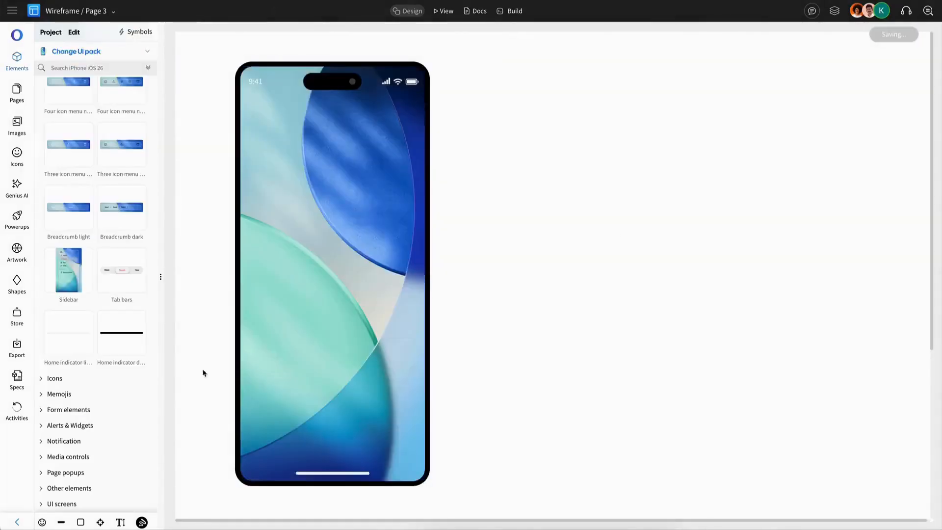
# Add the camera icon to the lower right of the phone screen at about X 444, Y 812.
pyautogui.click(58, 379)
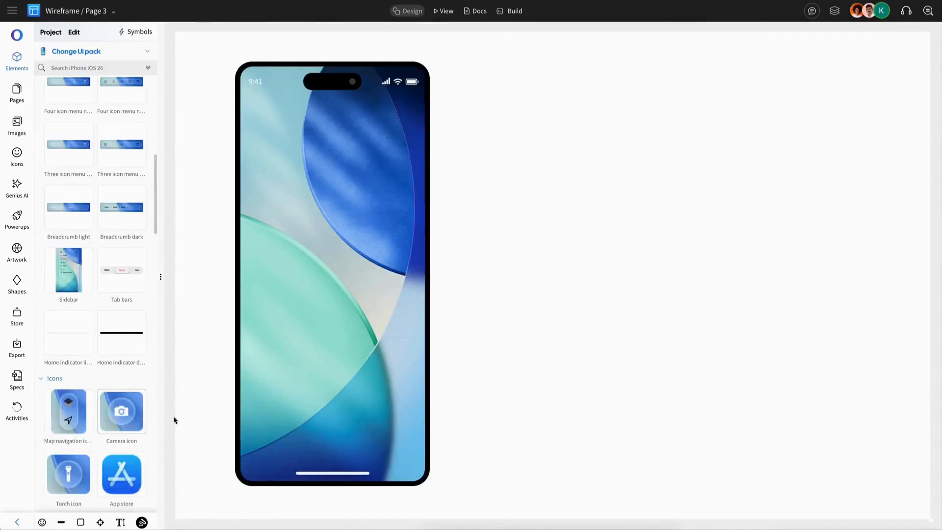
pyautogui.moveTo(174, 420); pyautogui.dragTo(404, 442)
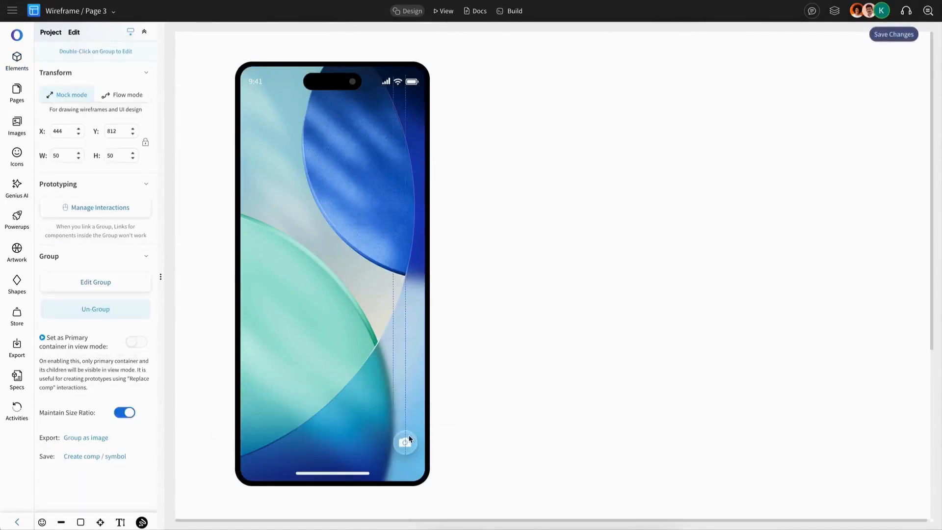
pyautogui.click(197, 378)
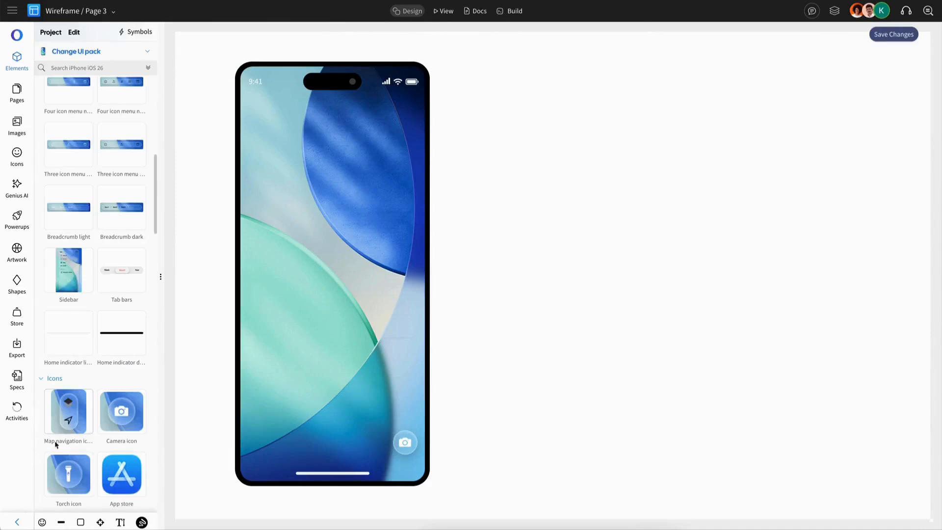
# Add the torch icon to the lower left of the phone screen at X 145, Y 812, level with the camera icon.
pyautogui.moveTo(68, 472); pyautogui.dragTo(258, 442)
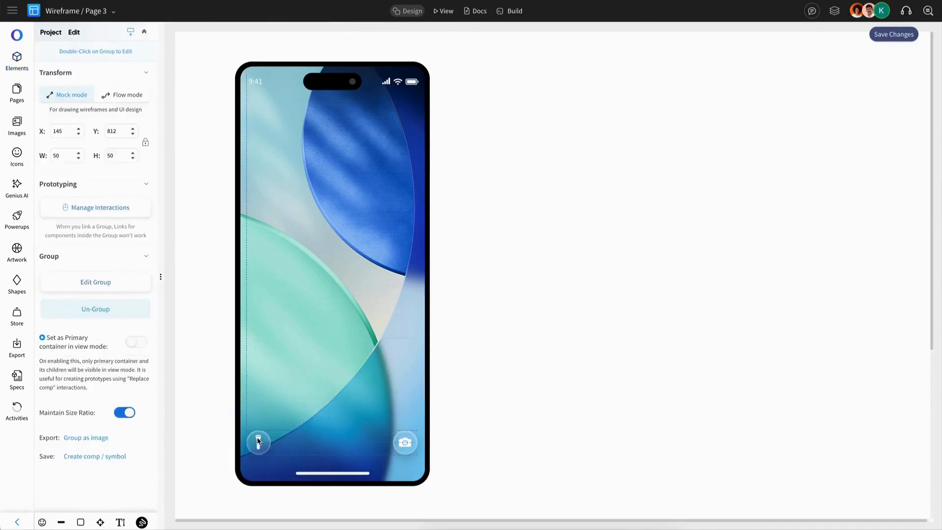
pyautogui.click(407, 442)
pyautogui.click(563, 400)
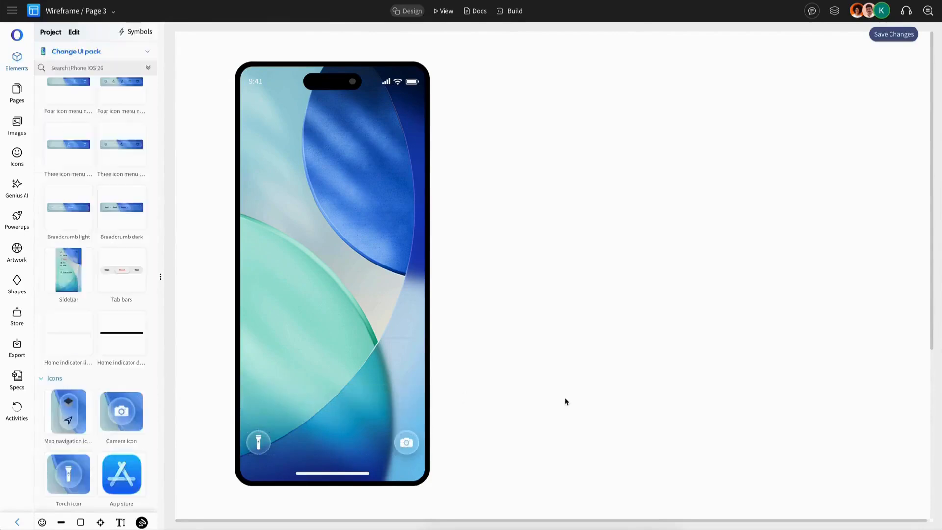
pyautogui.moveTo(259, 441); pyautogui.dragTo(259, 445)
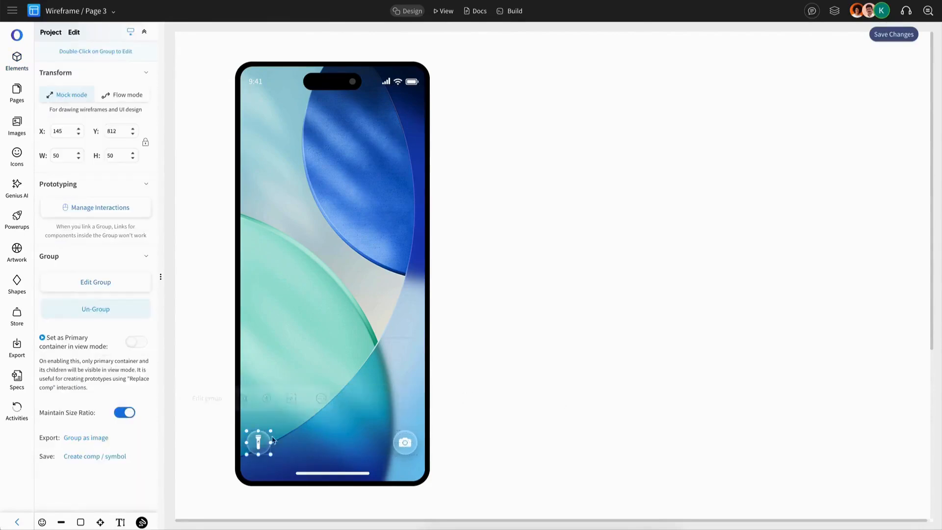
# Nudge the camera icon slightly to the right in the phone screen's lower corner and deselect it.
pyautogui.moveTo(405, 442); pyautogui.dragTo(406, 442)
pyautogui.click(518, 414)
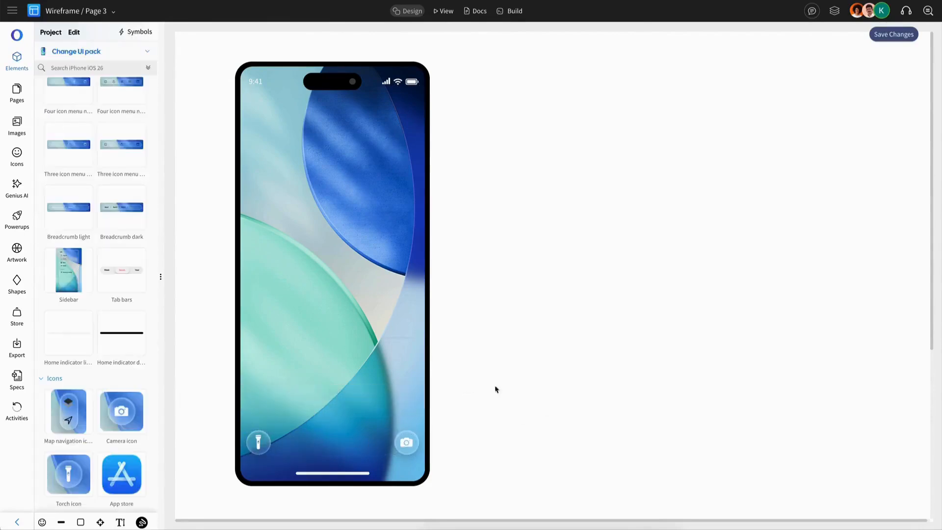
# Replace the time in the phone's status bar with the carrier name Airtel.
pyautogui.doubleClick(263, 82)
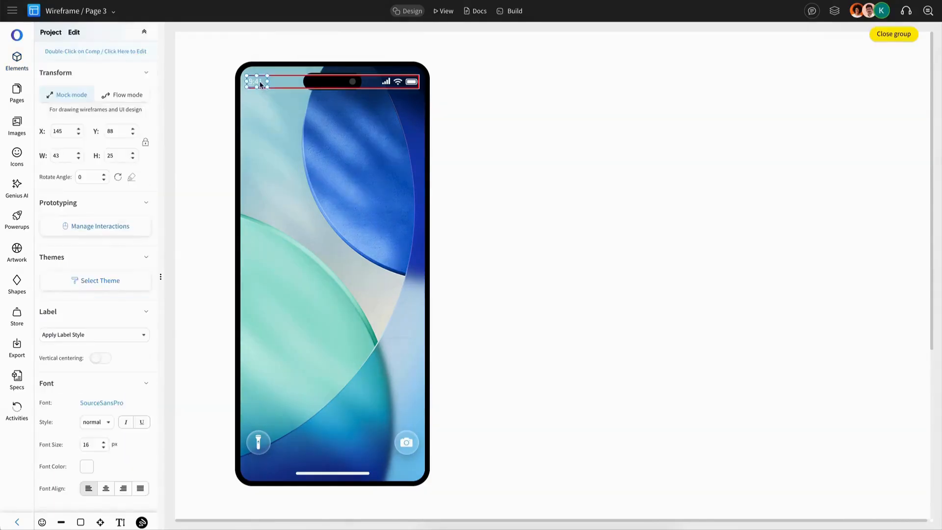
pyautogui.doubleClick(264, 82)
pyautogui.write('A')
pyautogui.press('Return')
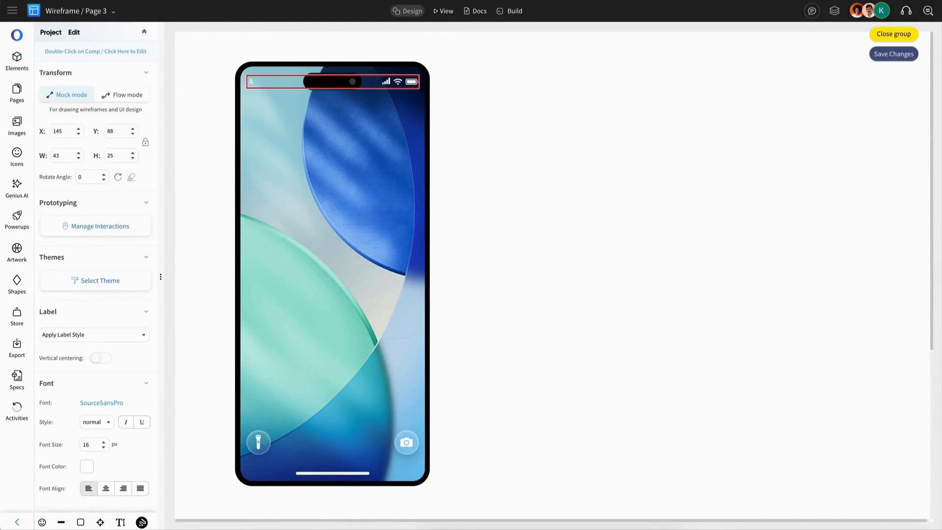
pyautogui.doubleClick(264, 83)
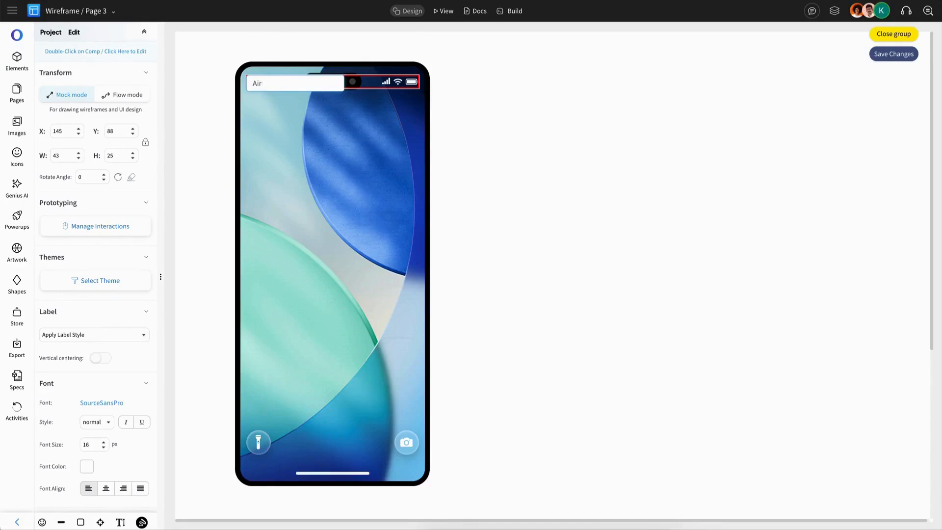
pyautogui.write('Airtel')
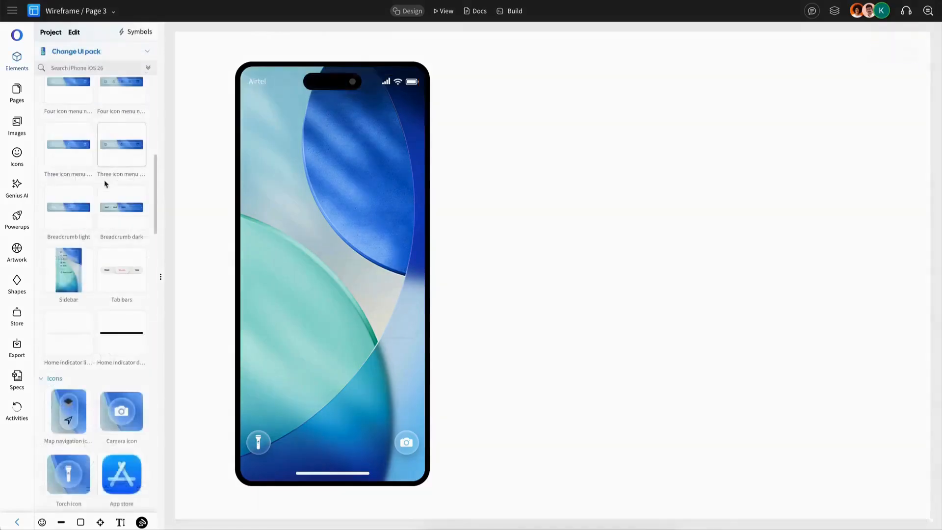
# Add a text element below the phone's notch reading "9:41 Fri Jun 20".
pyautogui.scroll(-10, 107, 196)
pyautogui.scroll(-15, 109, 199)
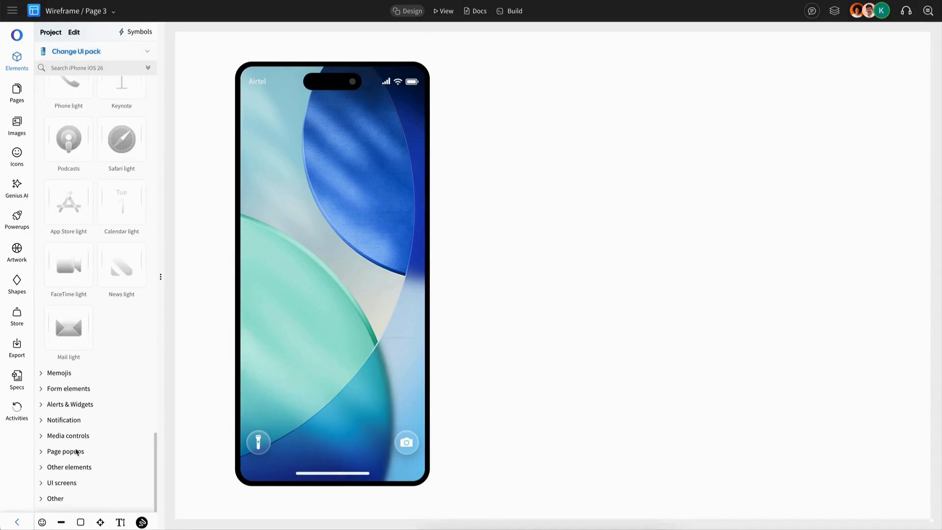
pyautogui.click(55, 499)
pyautogui.scroll(-2, 69, 486)
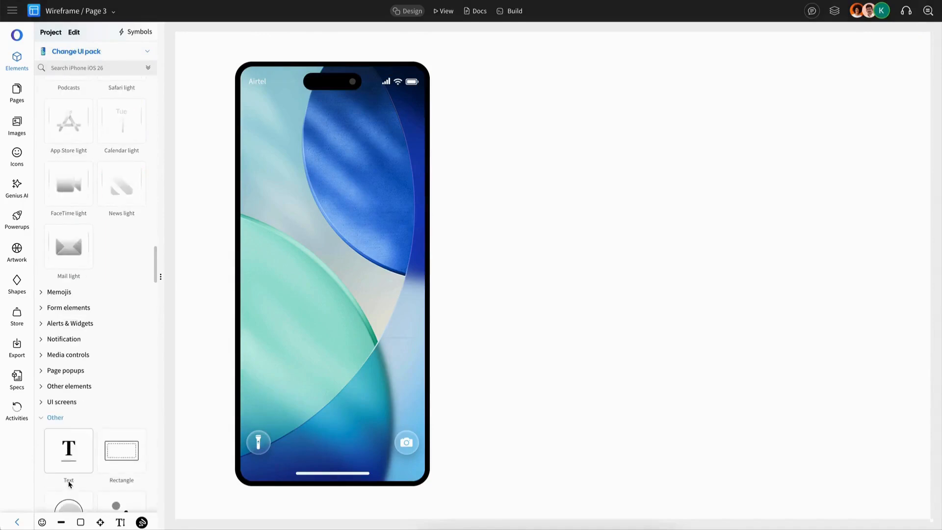
pyautogui.moveTo(69, 448); pyautogui.dragTo(333, 130)
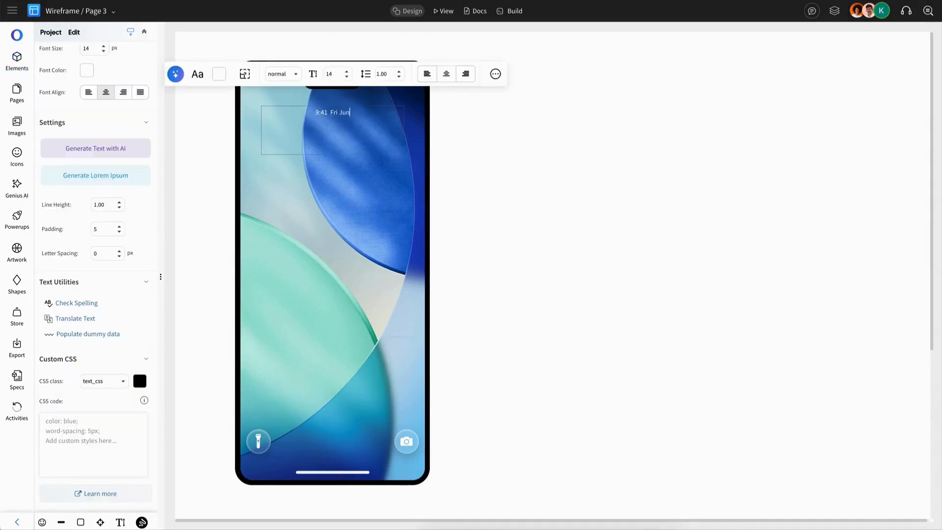
pyautogui.write('20')
pyautogui.press('Escape')
# Format the date text in Roboto with a heavier style and a font size slightly below 24 px.
pyautogui.scroll(4, 103, 311)
pyautogui.click(101, 218)
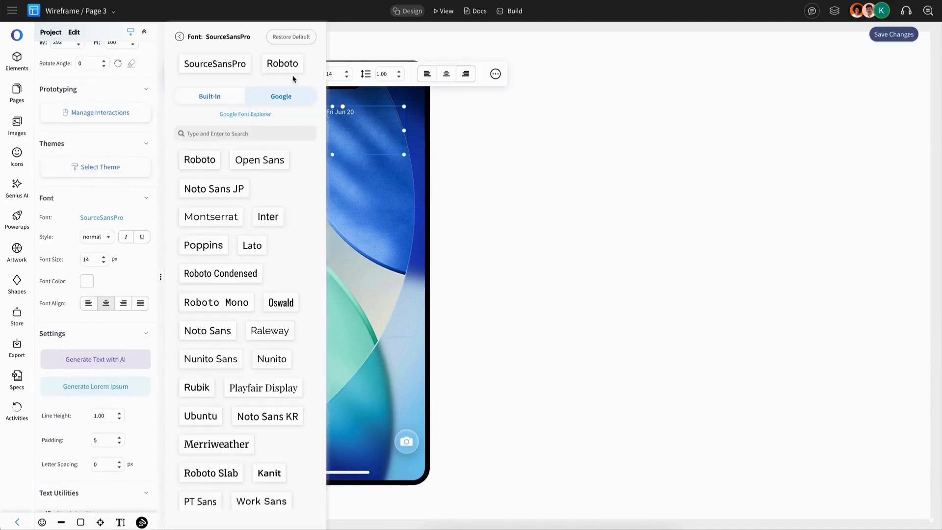
pyautogui.click(292, 69)
pyautogui.write('24')
pyautogui.press('Return')
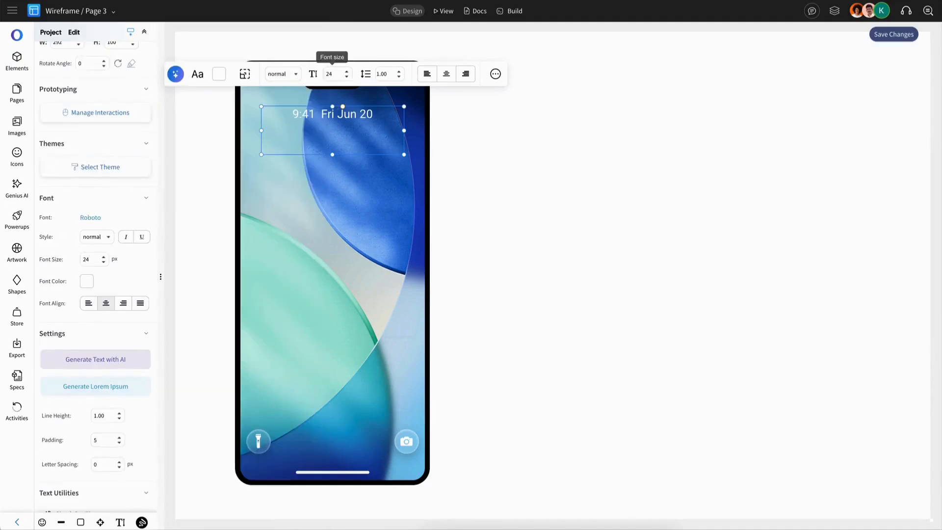
pyautogui.click(347, 76)
pyautogui.click(347, 76)
pyautogui.click(346, 77)
pyautogui.click(287, 76)
pyautogui.click(288, 139)
# Shrink the date text box to fit its content and centre it horizontally on the wallpaper.
pyautogui.moveTo(333, 154); pyautogui.dragTo(347, 120)
pyautogui.click(357, 143)
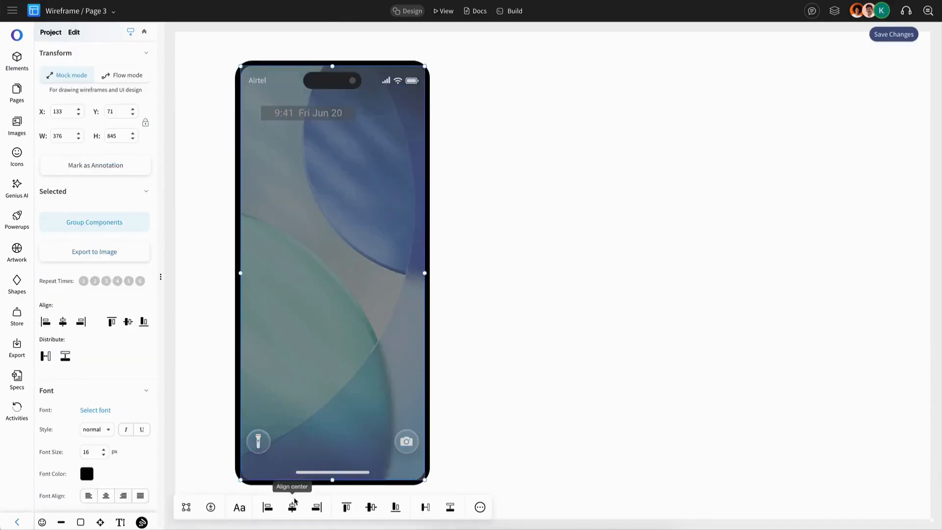
pyautogui.click(548, 256)
# Collapse all component categories and add the music player lock screen notification just above the torch and camera icons.
pyautogui.scroll(12, 110, 197)
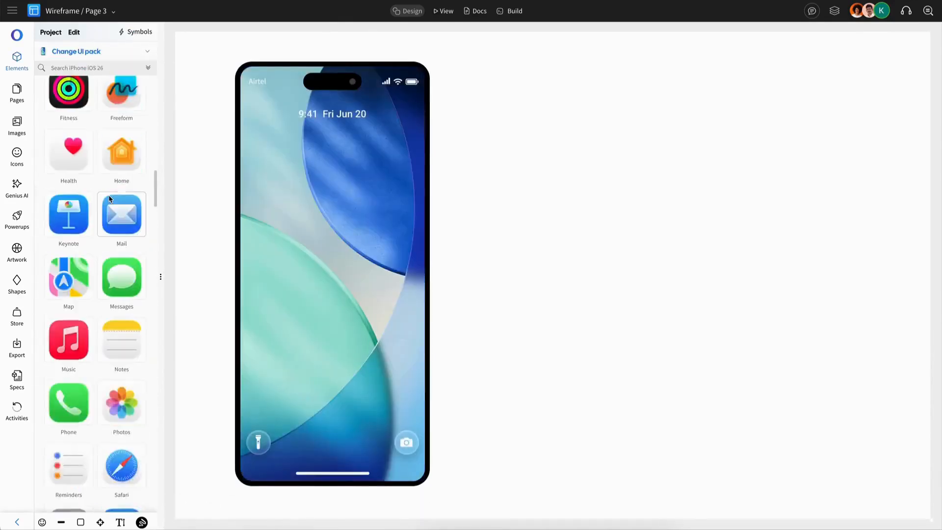
pyautogui.click(149, 68)
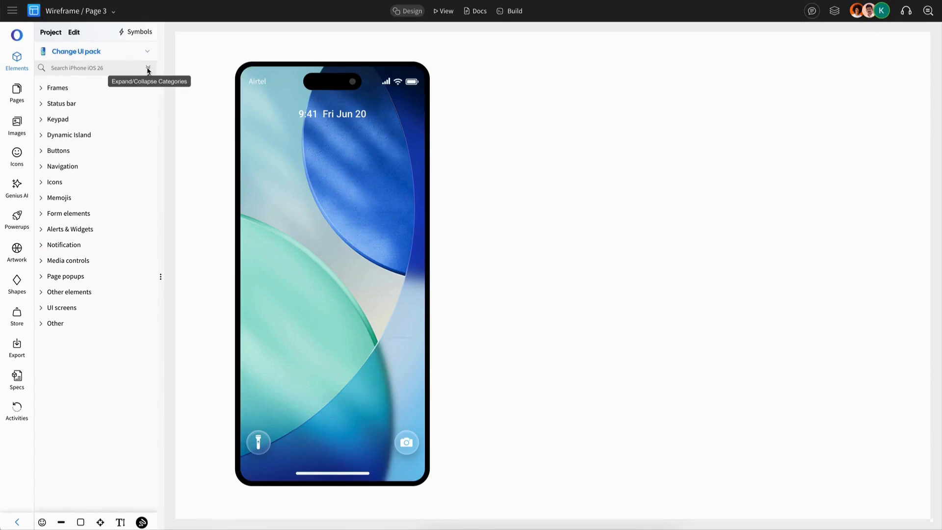
pyautogui.click(64, 244)
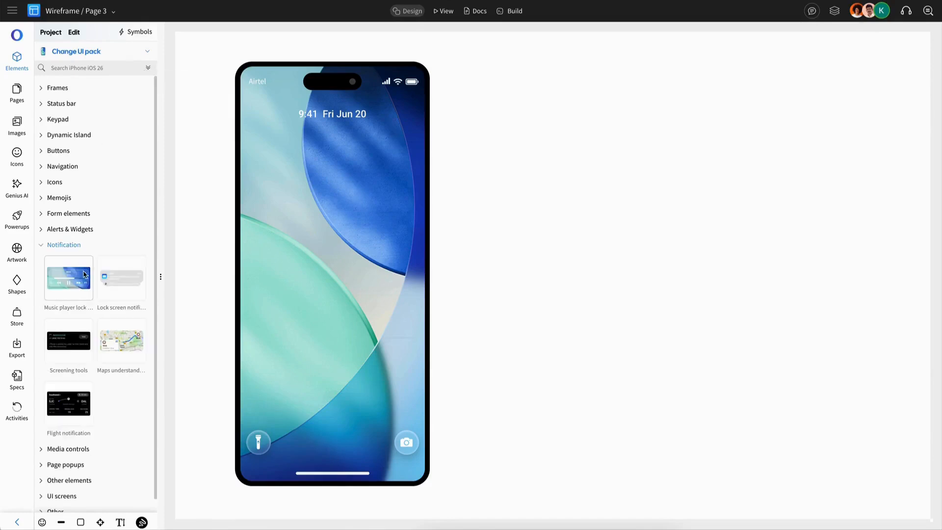
pyautogui.moveTo(81, 273); pyautogui.dragTo(294, 314)
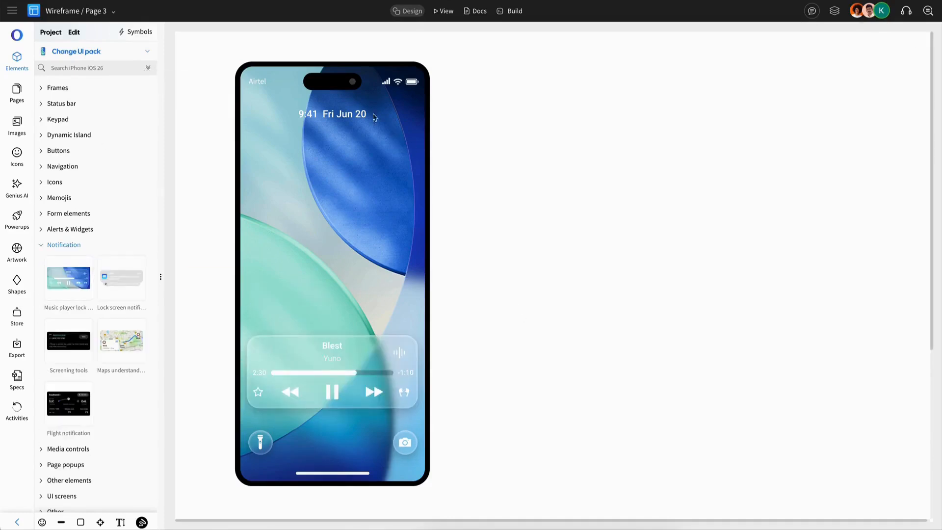
# Group all components of the finished lock screen together with its phone frame.
pyautogui.moveTo(205, 55); pyautogui.dragTo(519, 412)
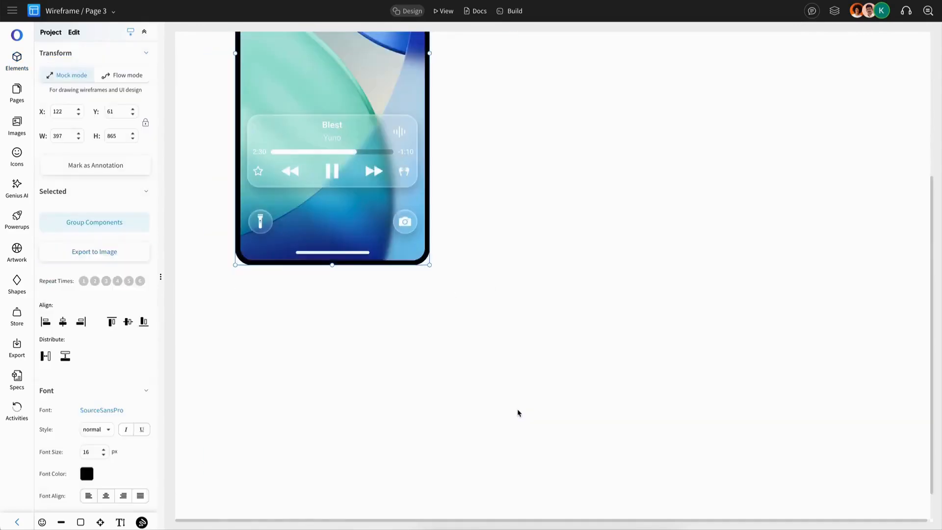
pyautogui.scroll(5, 590, 319)
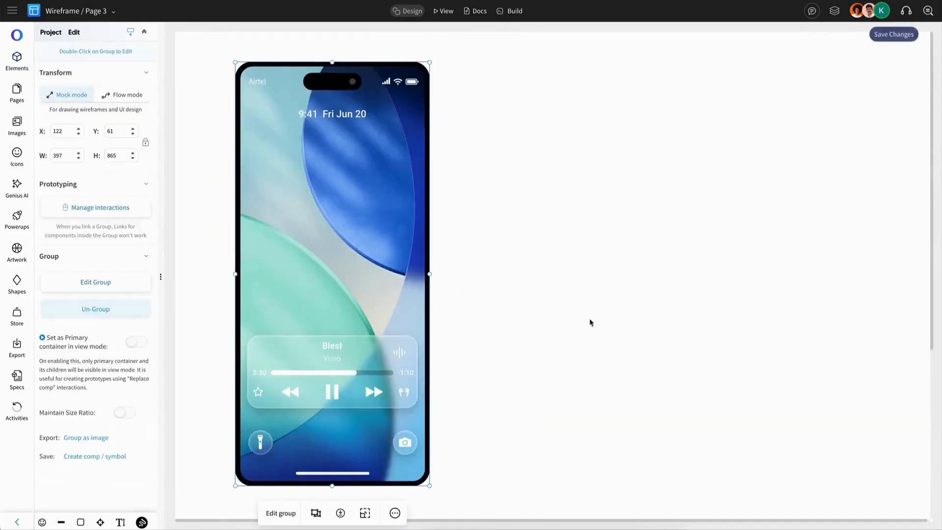
pyautogui.click(441, 260)
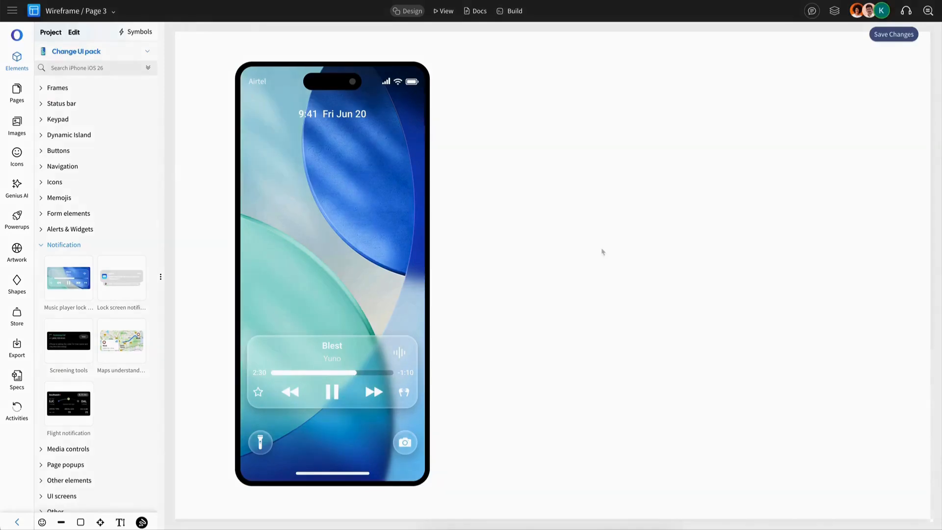
# Add a second light iPhone portrait frame with a Dynamic Island to the right of the lock screen.
pyautogui.click(57, 89)
pyautogui.moveTo(69, 183); pyautogui.dragTo(614, 146)
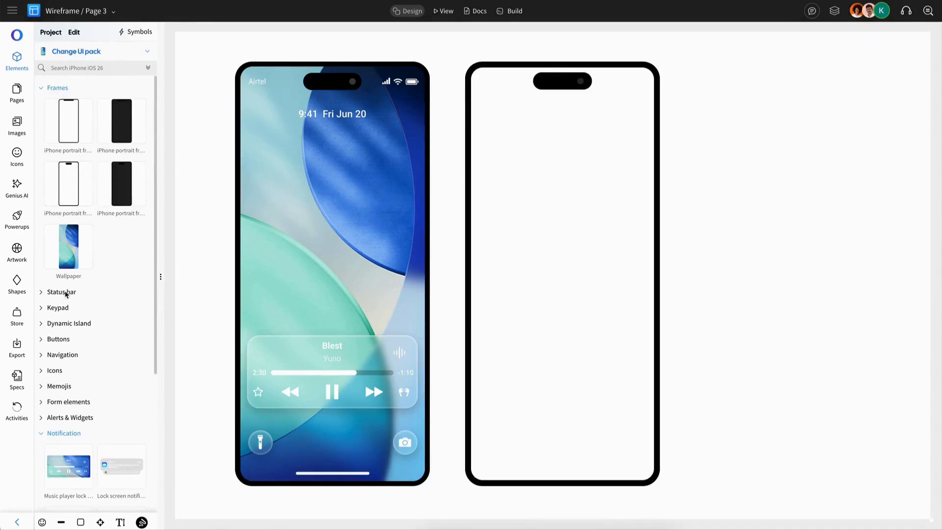
# Add a 375 by 844 rectangle with corner radius 25 over the second phone's screen.
pyautogui.scroll(-4, 67, 293)
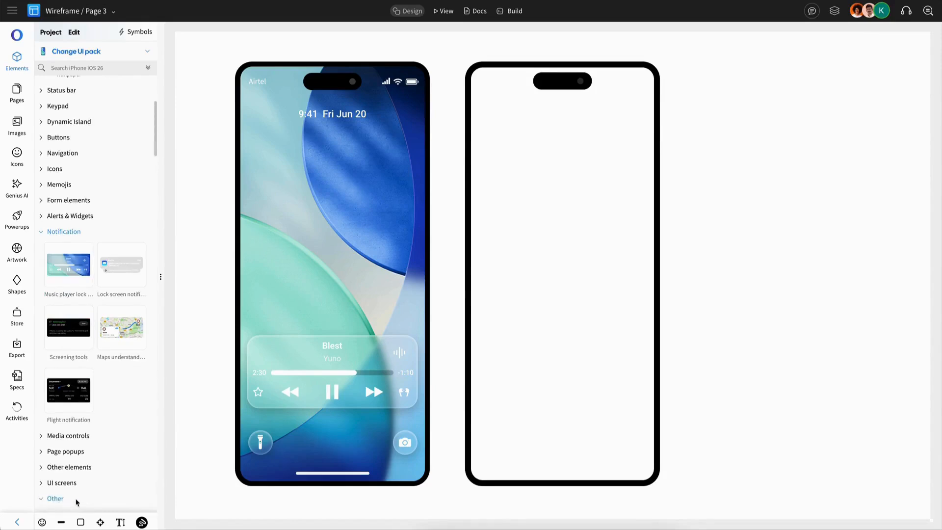
pyautogui.click(55, 499)
pyautogui.scroll(-2, 58, 491)
pyautogui.moveTo(120, 457); pyautogui.dragTo(485, 243)
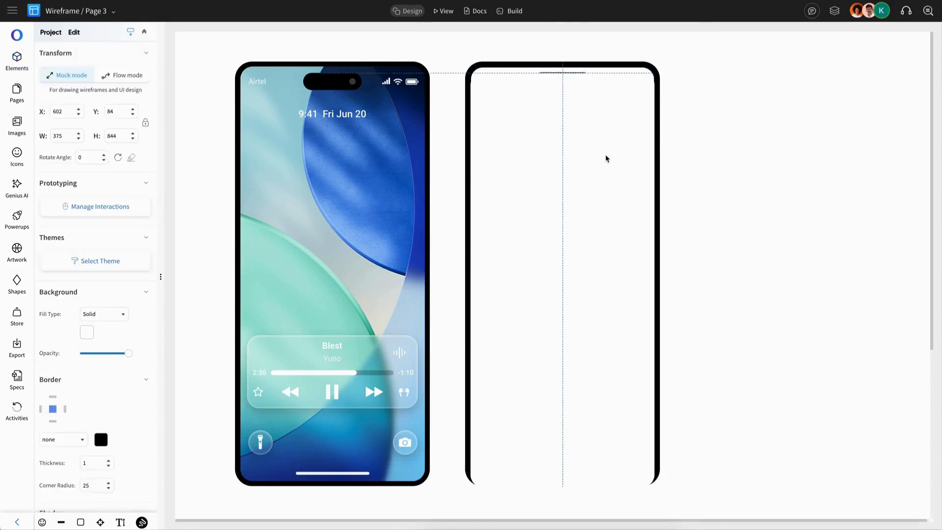
pyautogui.click(181, 201)
# Place an iPhone notch near the second phone's upper edge at about X 730, Y 81.
pyautogui.scroll(5, 104, 183)
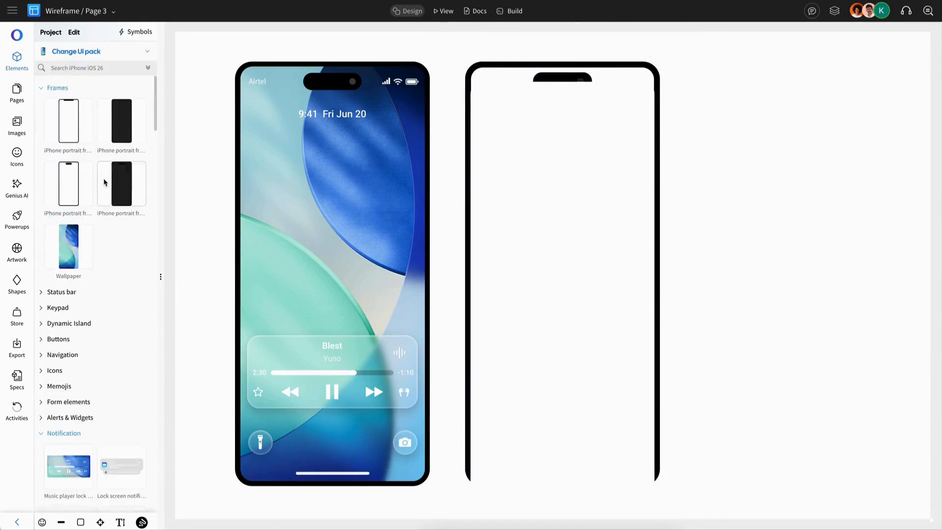
pyautogui.click(69, 324)
pyautogui.moveTo(76, 356); pyautogui.dragTo(550, 84)
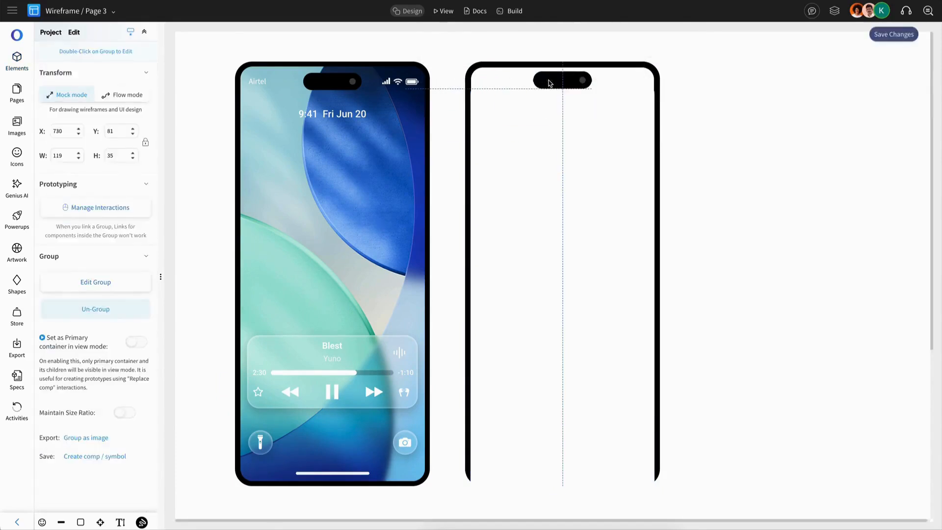
# Fill the second phone's rectangle with a vertical linear gradient from light teal to blue and move it up to Y 72 inside the frame.
pyautogui.rightClick(584, 147)
pyautogui.click(551, 179)
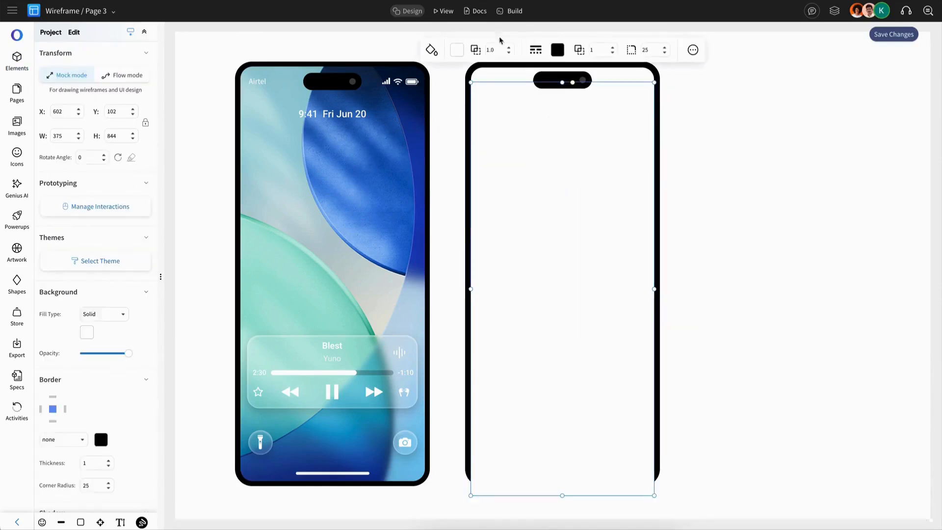
pyautogui.click(102, 314)
pyautogui.click(106, 341)
pyautogui.click(87, 333)
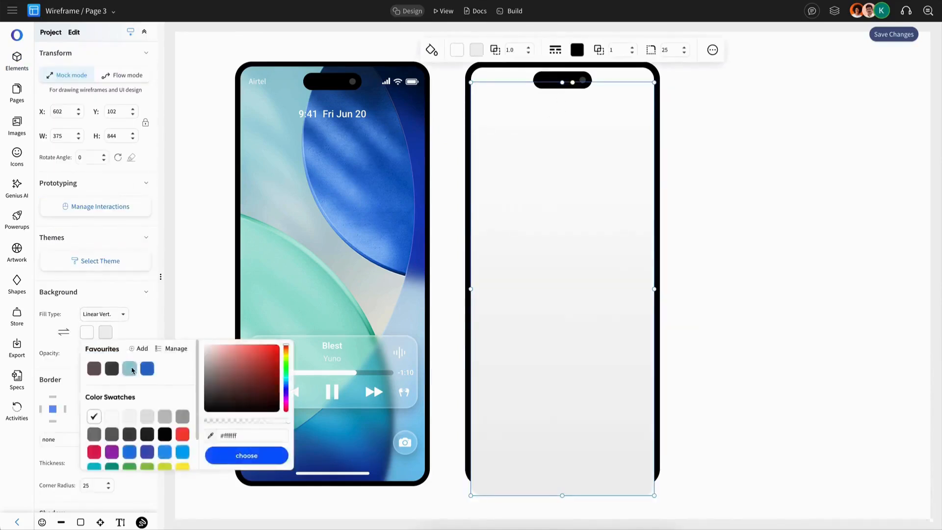
pyautogui.click(148, 369)
pyautogui.click(165, 368)
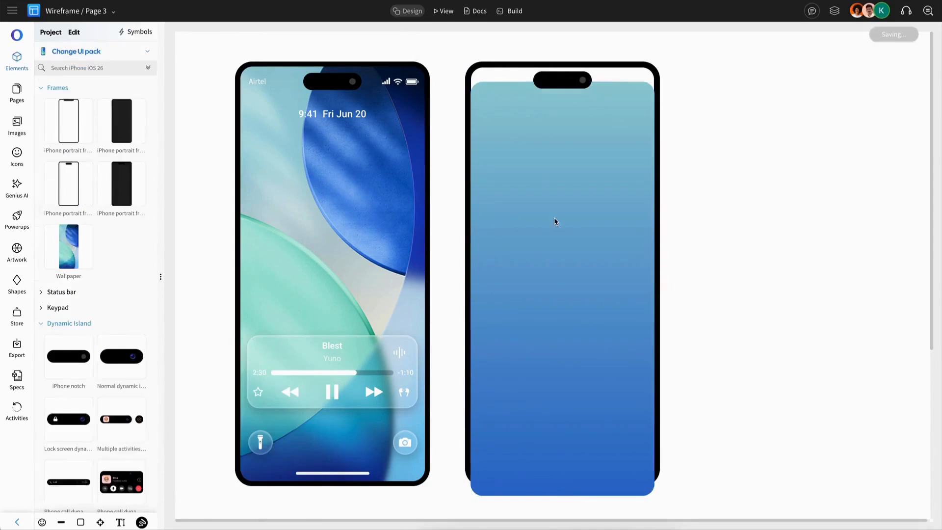
pyautogui.moveTo(554, 219); pyautogui.dragTo(555, 203)
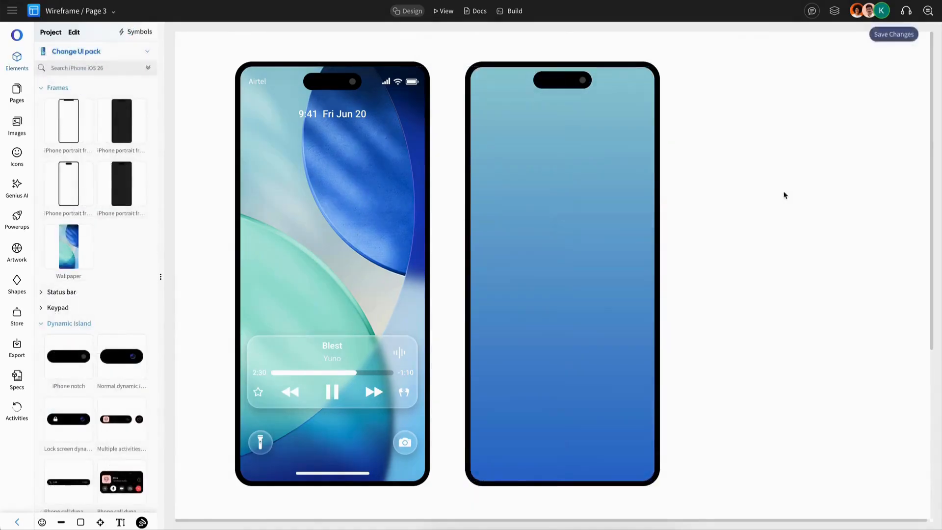
# Add the dark iOS status bar at the upper edge of the second phone, level with its notch.
pyautogui.click(70, 291)
pyautogui.moveTo(131, 329); pyautogui.dragTo(536, 114)
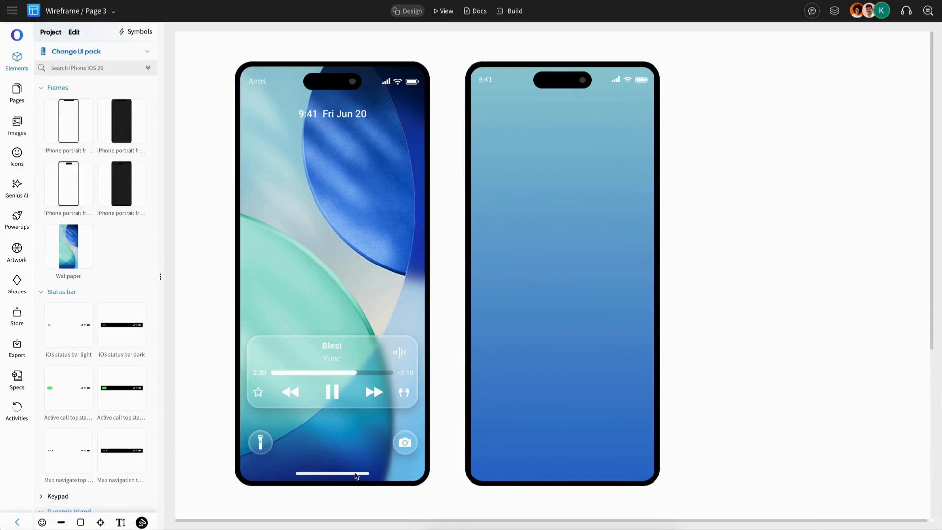
# Copy the lock screen's home indicator to the second phone's bottom edge and centre it horizontally on the gradient rectangle.
pyautogui.doubleClick(355, 475)
pyautogui.press('super+c')
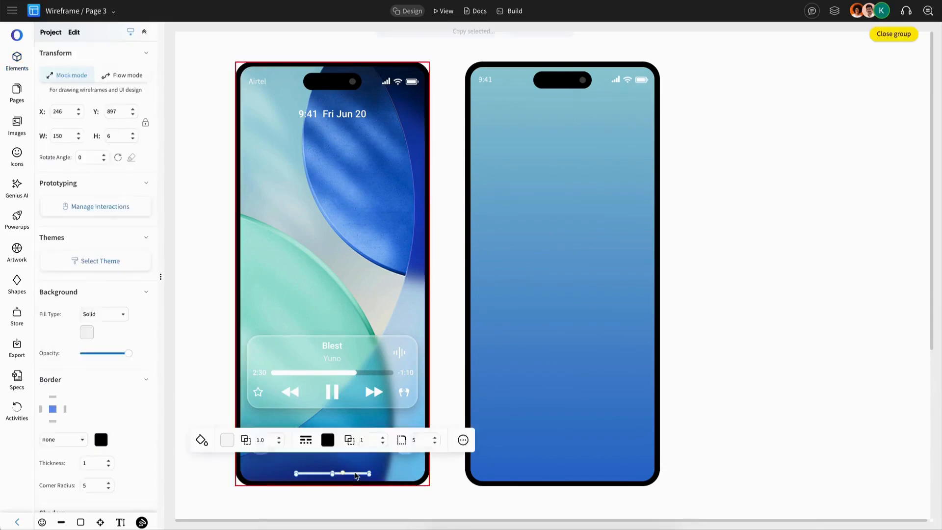
pyautogui.press('super+v')
pyautogui.moveTo(355, 474); pyautogui.dragTo(585, 475)
pyautogui.keyDown('shift'); pyautogui.click(576, 435); pyautogui.keyUp('shift')
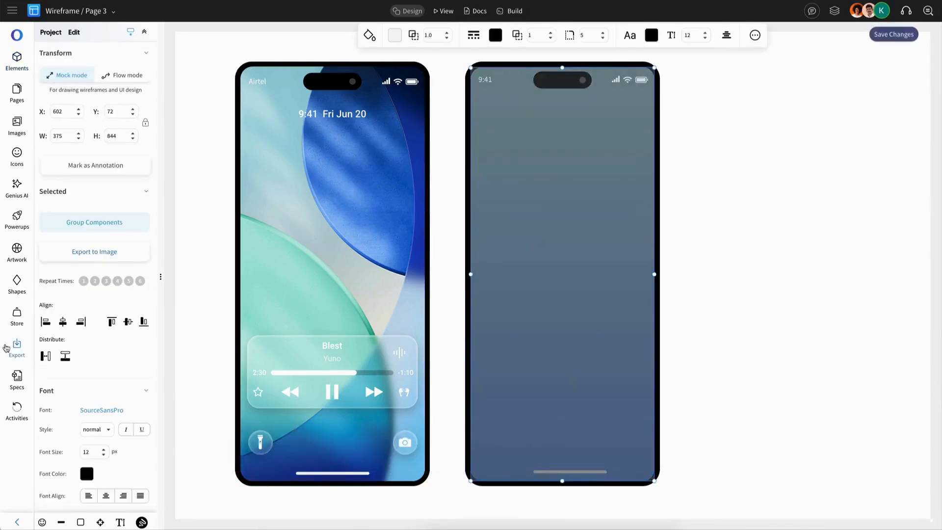
pyautogui.click(666, 107)
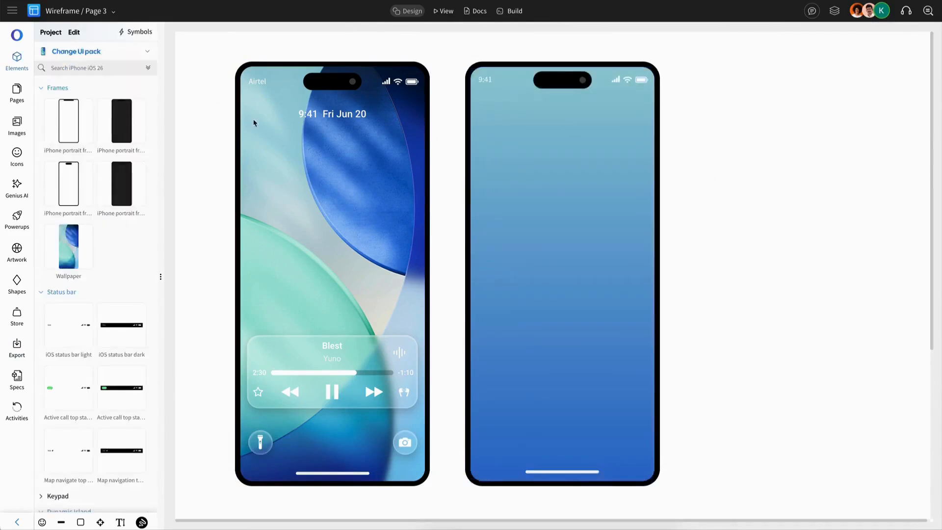
pyautogui.click(360, 478)
pyautogui.press('super+v')
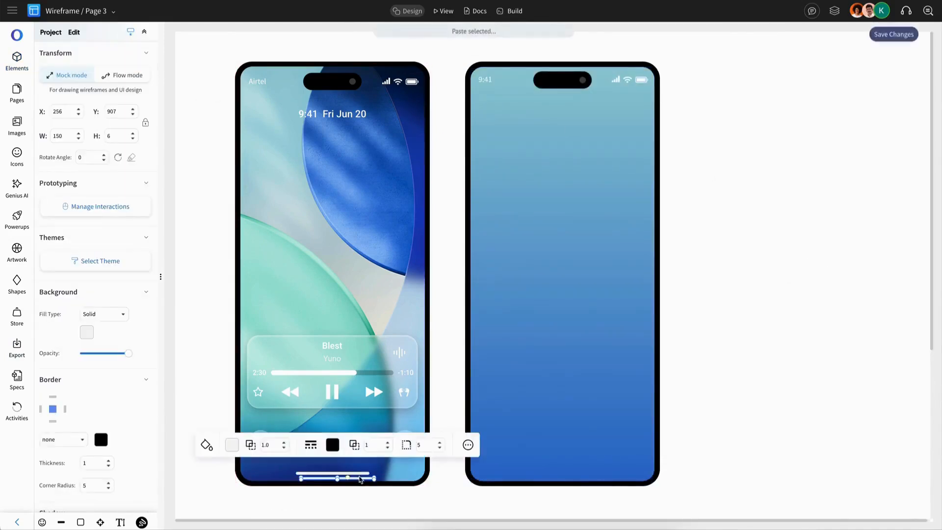
pyautogui.moveTo(359, 479); pyautogui.dragTo(586, 474)
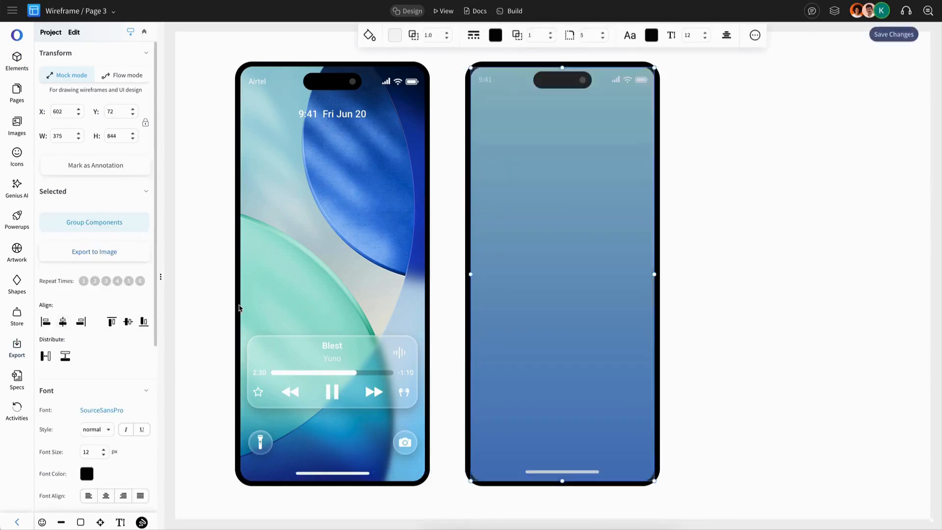
pyautogui.press('Escape')
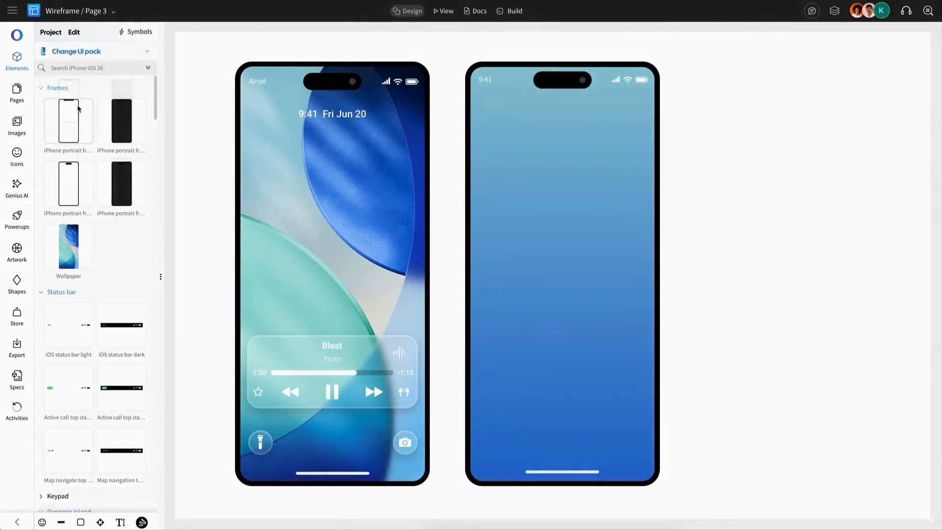
# Add a 30 px white greeting heading with the person's full name below the second phone's notch, in a heavier weight and a 38 px high box.
pyautogui.scroll(-15, 79, 117)
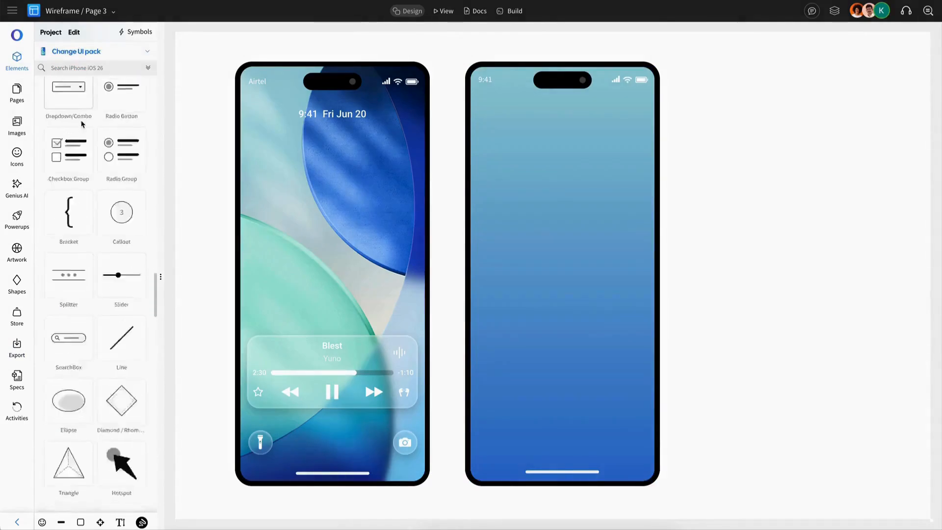
pyautogui.scroll(10, 82, 124)
pyautogui.moveTo(69, 231); pyautogui.dragTo(619, 128)
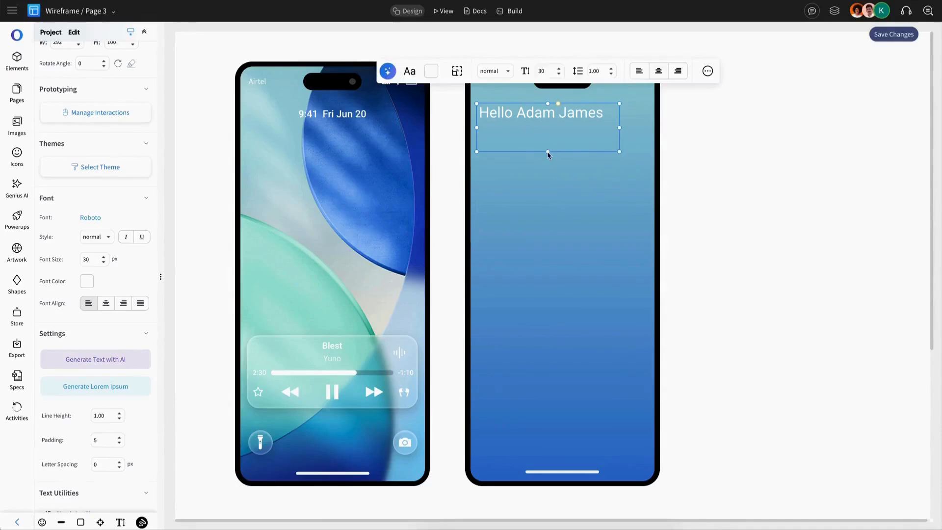
pyautogui.moveTo(548, 152); pyautogui.dragTo(549, 122)
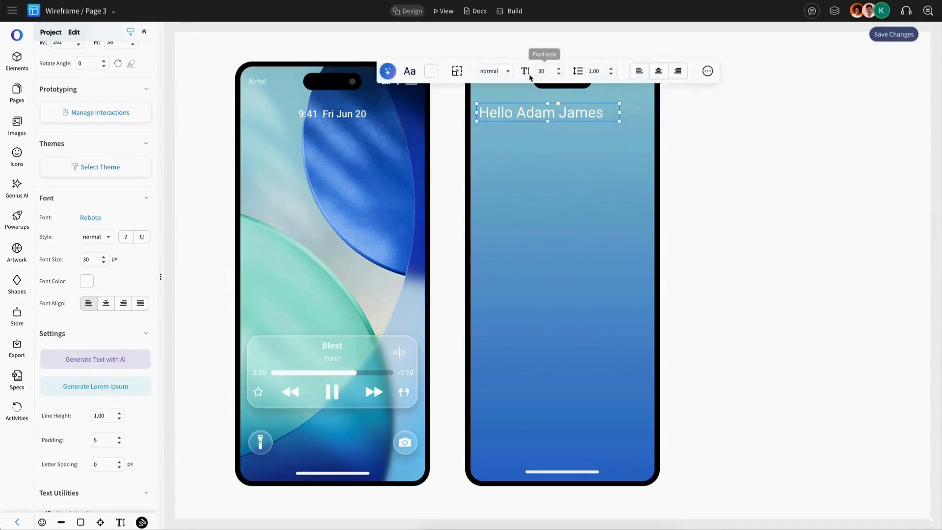
pyautogui.click(507, 70)
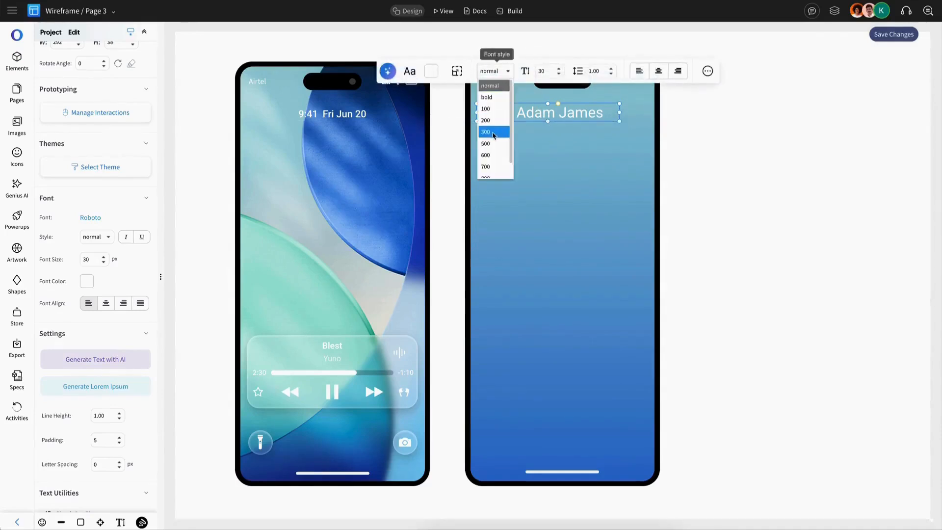
pyautogui.click(507, 138)
pyautogui.moveTo(543, 113); pyautogui.dragTo(542, 110)
# Add the 16 px subtitle "Find the best songs of 2025" below the greeting heading and align both texts to their left edges.
pyautogui.hotkey('ctrl', 'v')
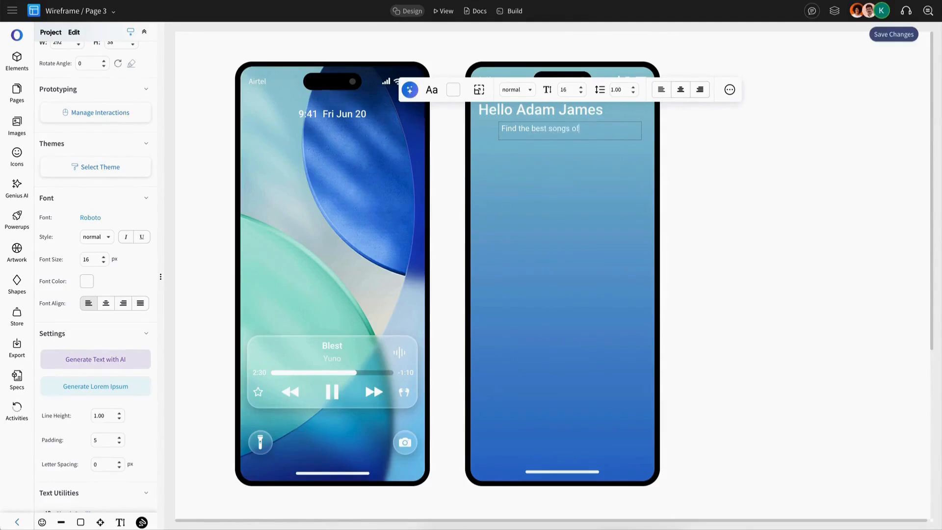
pyautogui.write('025')
pyautogui.click(552, 144)
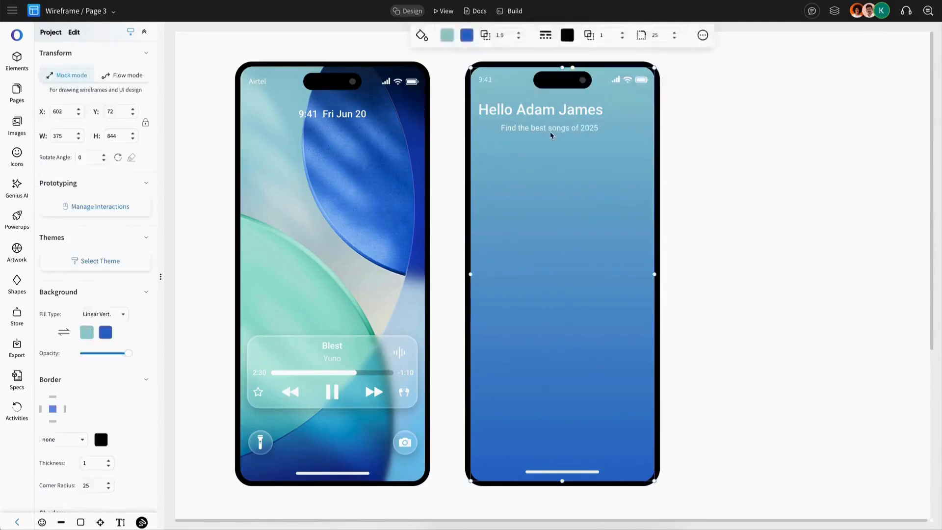
pyautogui.click(552, 135)
pyautogui.moveTo(570, 139); pyautogui.dragTo(586, 131)
pyautogui.keyDown('shift'); pyautogui.click(556, 107); pyautogui.keyUp('shift')
pyautogui.click(46, 320)
pyautogui.click(547, 130)
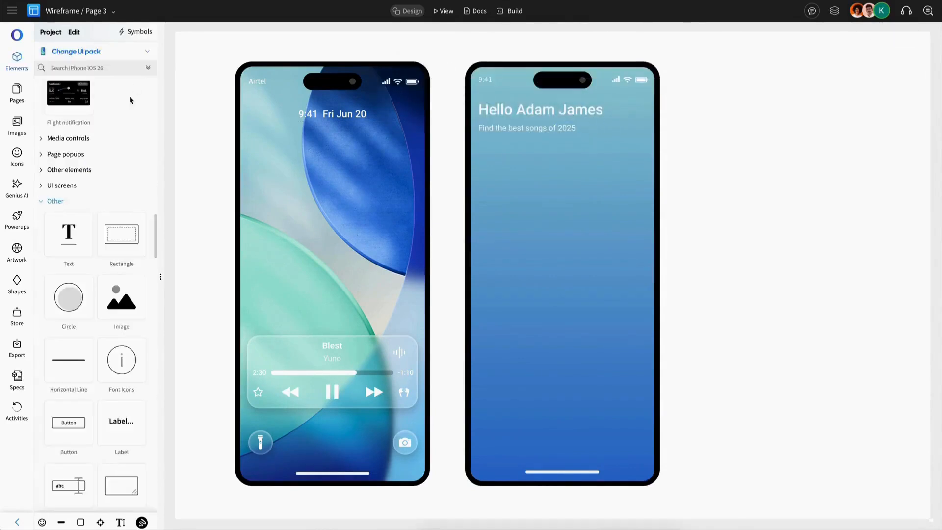
# Place the Search places component below the subtitle on the second phone at about X 622, Y 222.
pyautogui.click(89, 169)
pyautogui.click(89, 175)
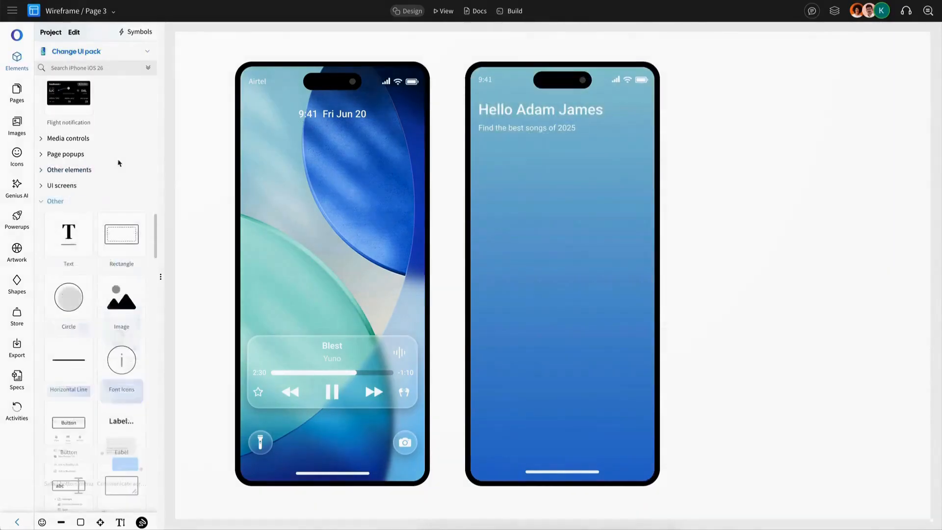
pyautogui.click(87, 170)
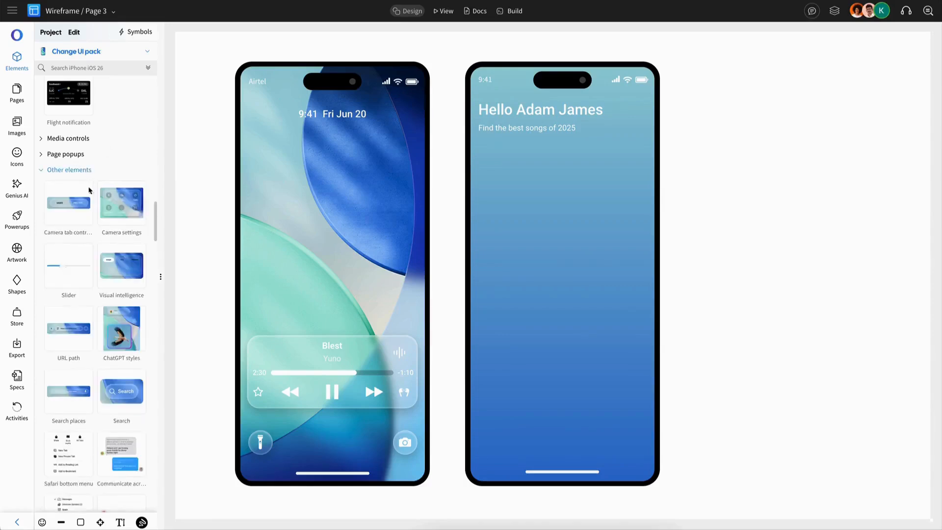
pyautogui.moveTo(63, 387); pyautogui.dragTo(520, 153)
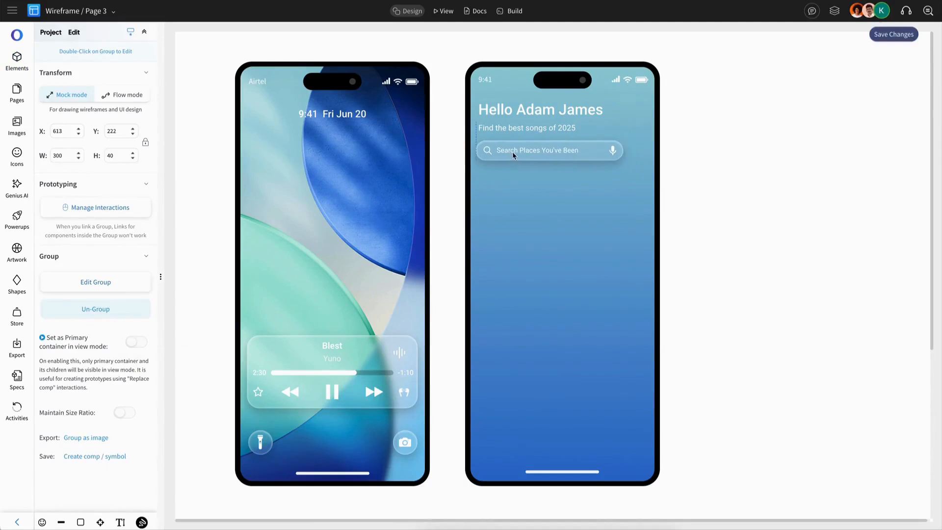
pyautogui.moveTo(513, 156); pyautogui.dragTo(517, 156)
# Ungroup the search bar and change its placeholder text to "Looking for...".
pyautogui.hotkey('ctrl', 'shift', 'g')
pyautogui.click(569, 155)
pyautogui.doubleClick(536, 151)
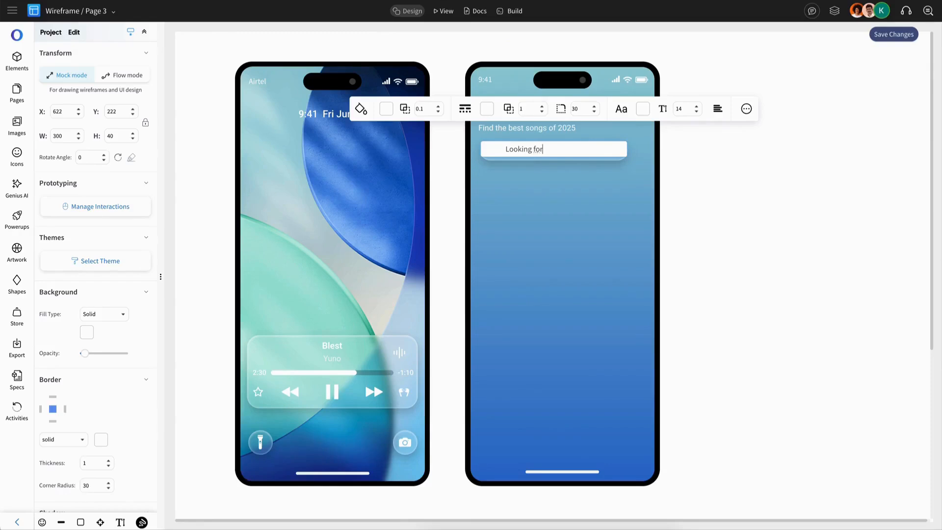
pyautogui.press('Escape')
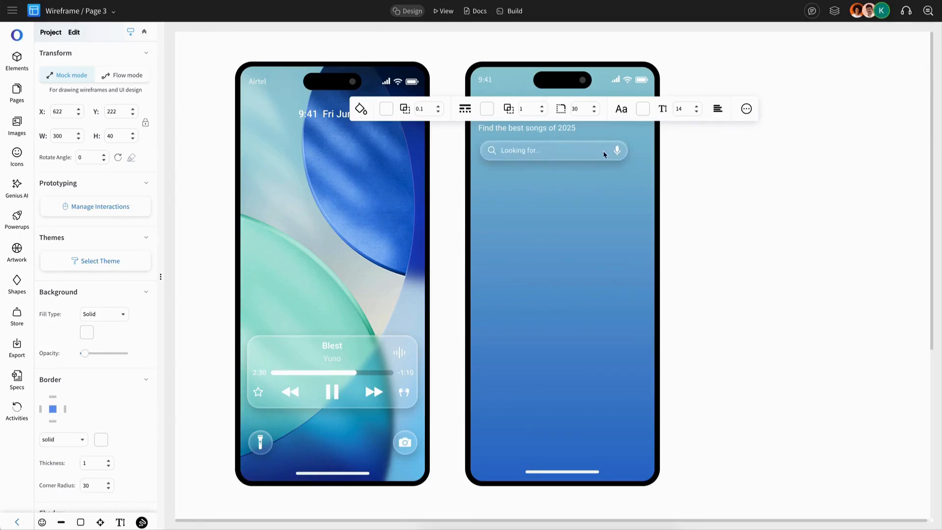
# Widen the search field to 343 px, move the microphone icon to its right end, and group the search bar's parts.
pyautogui.doubleClick(628, 151)
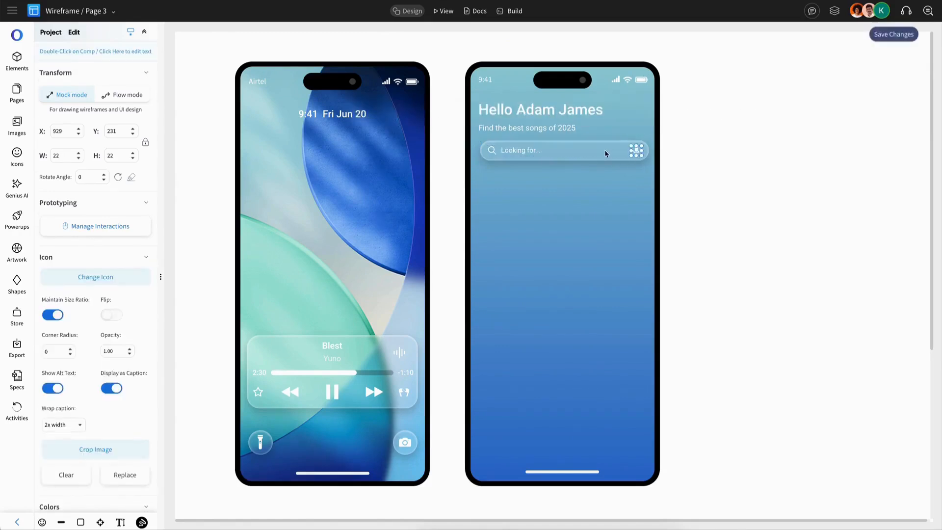
pyautogui.click(604, 154)
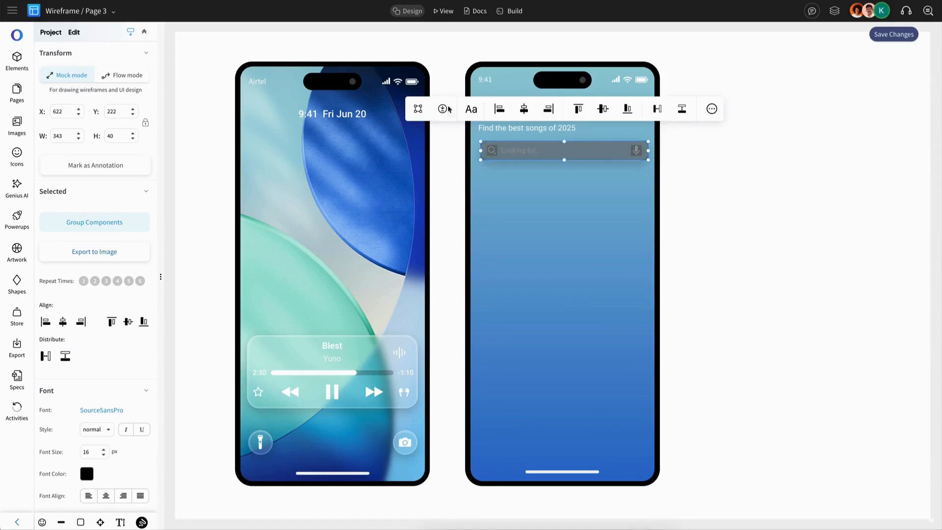
pyautogui.click(418, 109)
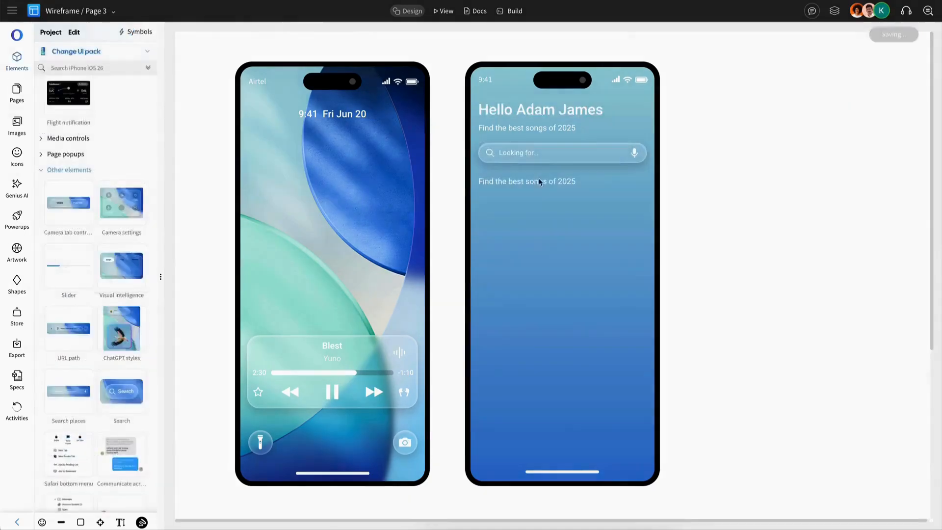
# Change the subtitle copy below the search bar to the section title "Popular Songs" with font weight 500.
pyautogui.click(539, 184)
pyautogui.doubleClick(538, 184)
pyautogui.write('Popular S')
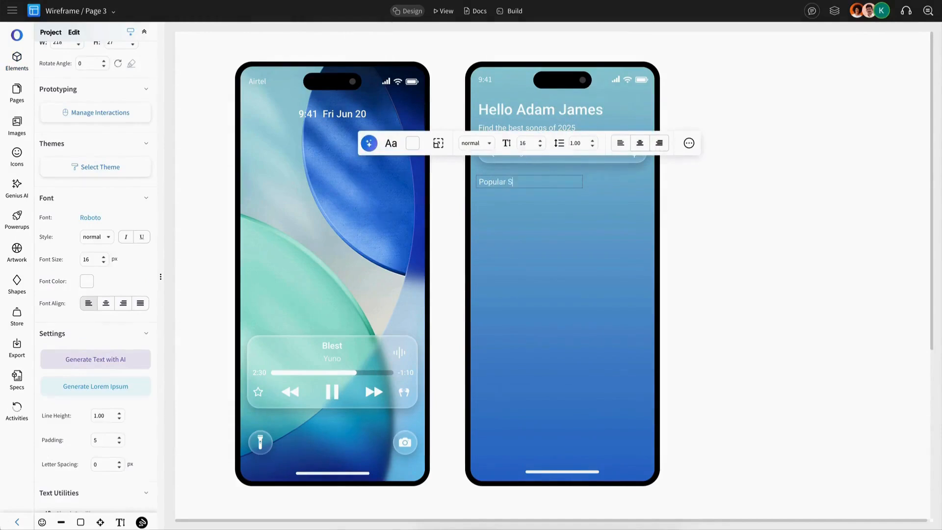
pyautogui.write('ongs')
pyautogui.press('Escape')
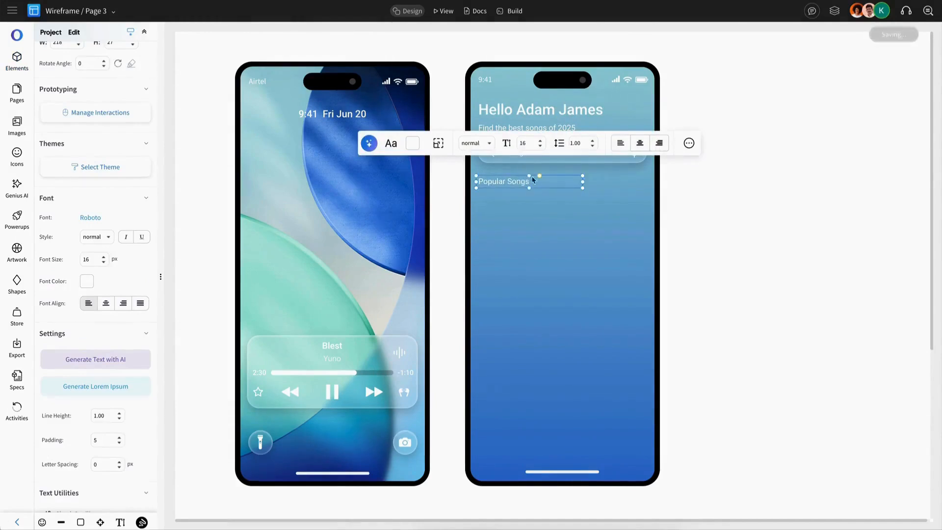
pyautogui.click(490, 144)
pyautogui.click(473, 215)
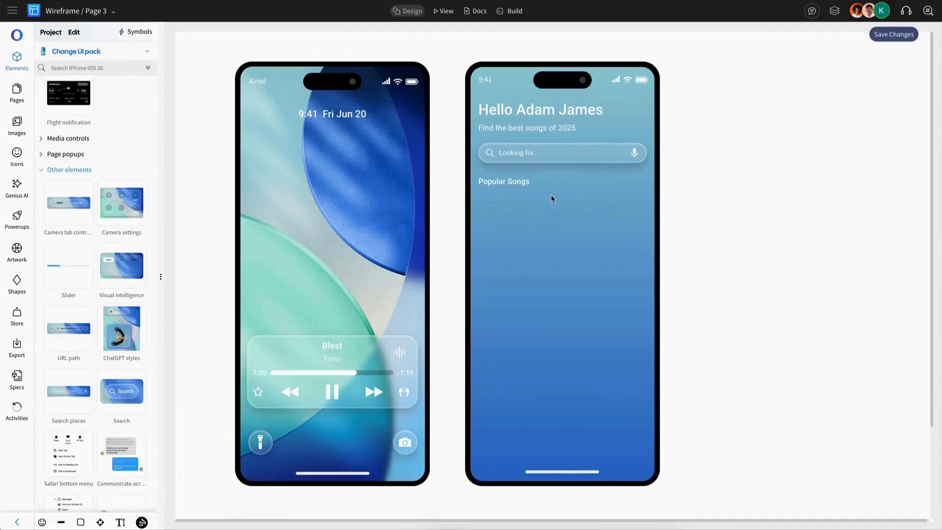
# Add an underlined "See all" text beside Popular Songs, right-aligned with the search bar's edge, in a box 71 px wide.
pyautogui.click(608, 181)
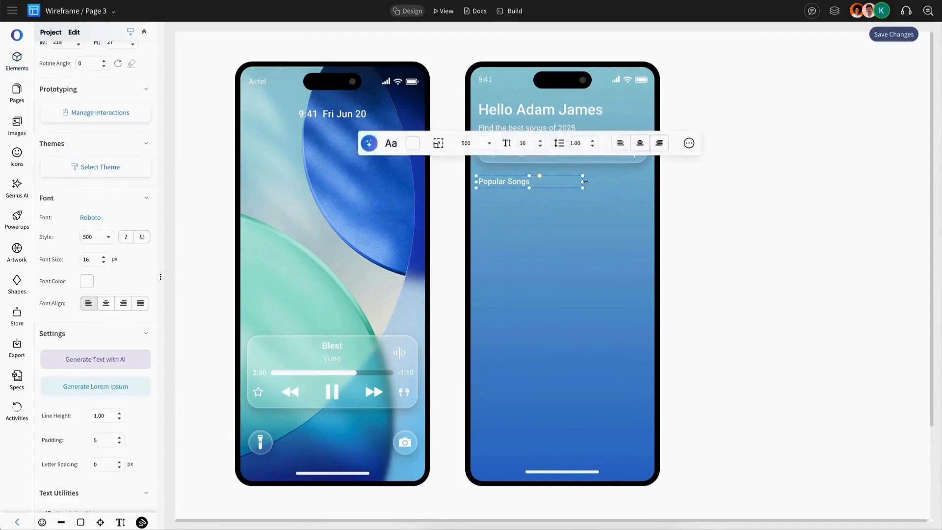
pyautogui.keyDown('shift'); pyautogui.click(613, 156); pyautogui.keyUp('shift')
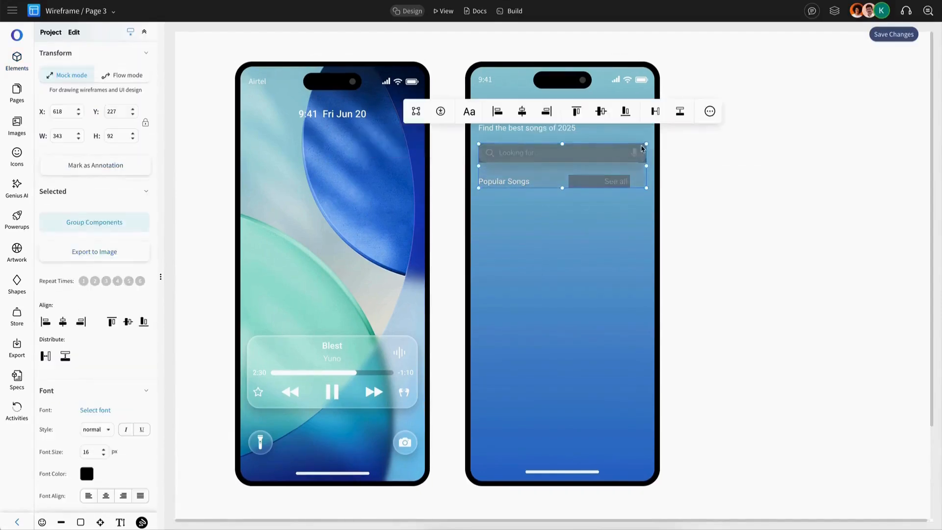
pyautogui.click(546, 111)
pyautogui.click(605, 186)
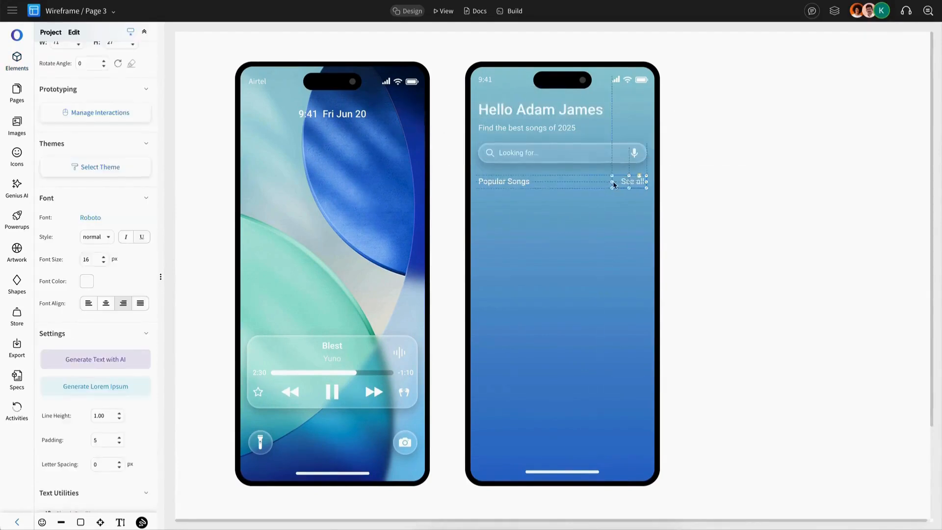
pyautogui.click(17, 157)
pyautogui.click(757, 413)
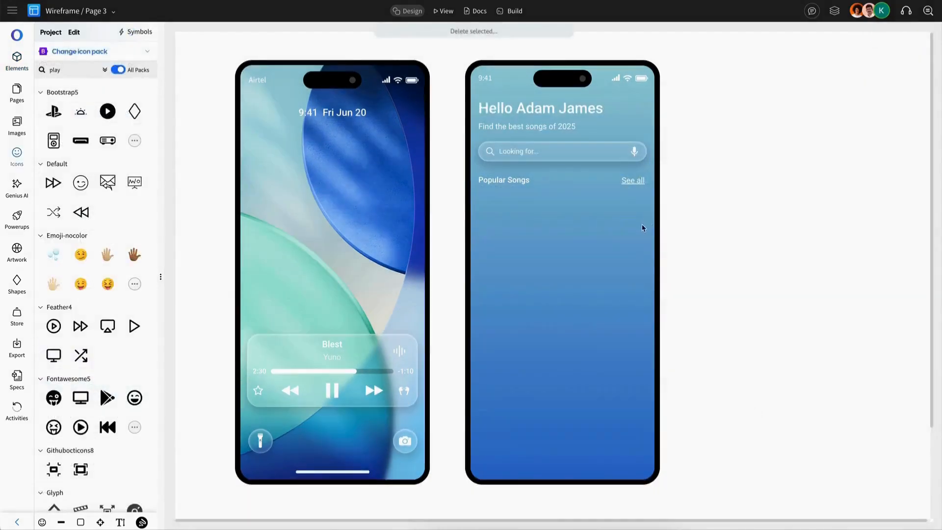
# Add the Image glass overlay component below Popular Songs, separate its parts, and place its image at 150 × 153 px at X 618, Y 346.
pyautogui.click(19, 63)
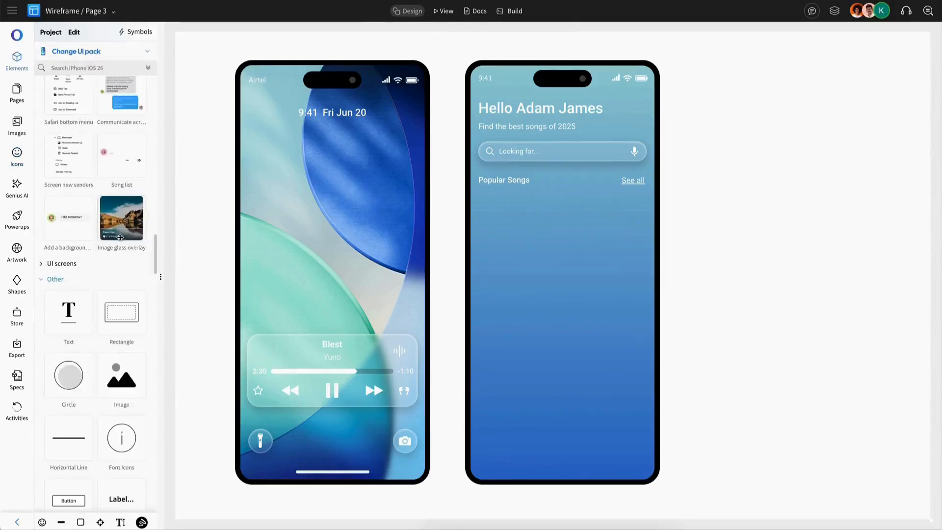
pyautogui.moveTo(121, 237); pyautogui.dragTo(564, 262)
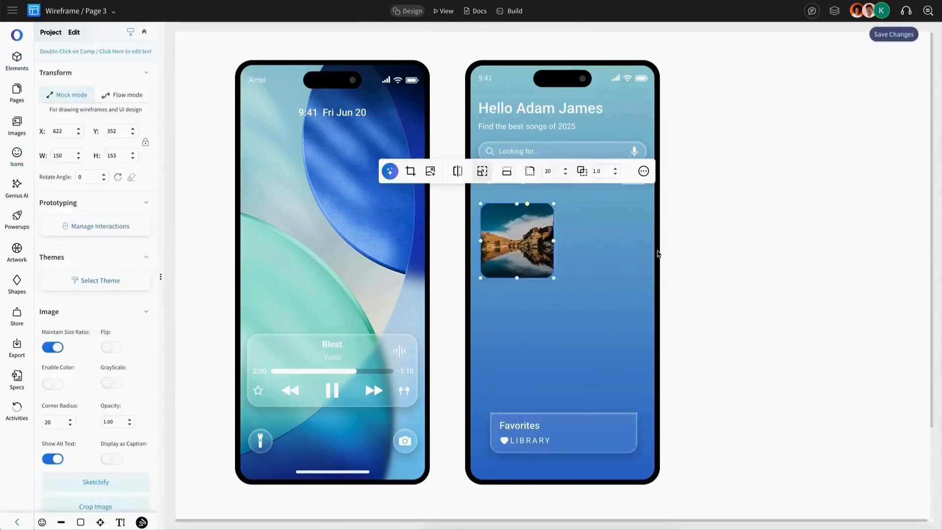
pyautogui.click(525, 251)
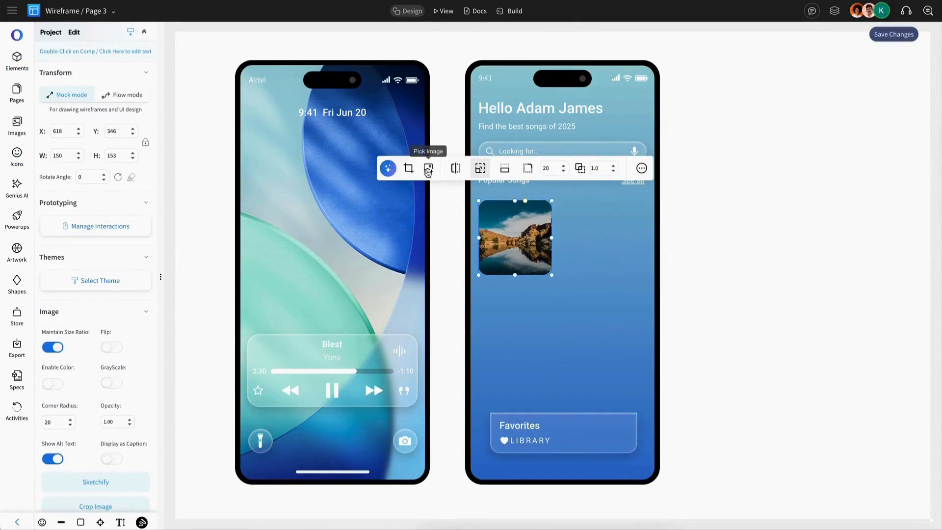
# Replace the landscape picture on the song card with the Midnights album cover from the image library.
pyautogui.click(428, 169)
pyautogui.scroll(7, 125, 241)
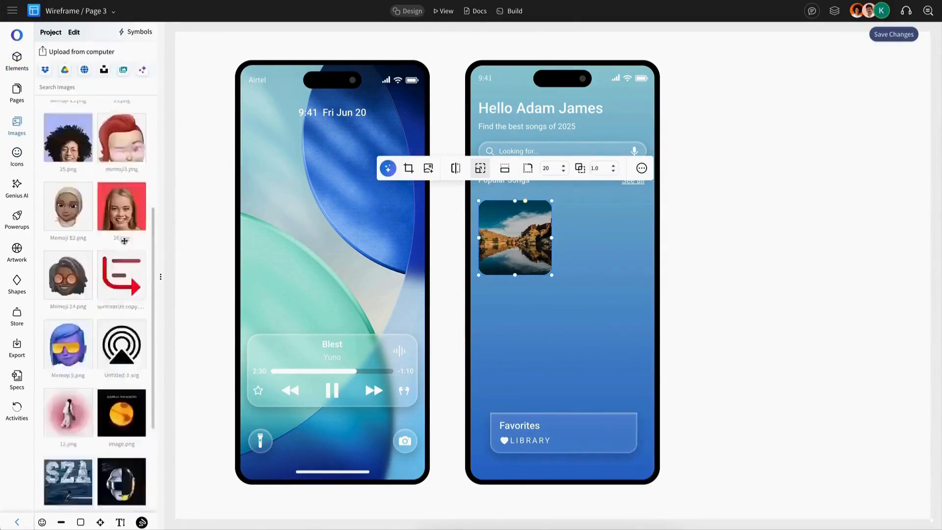
pyautogui.scroll(-6, 124, 242)
pyautogui.scroll(-1, 124, 241)
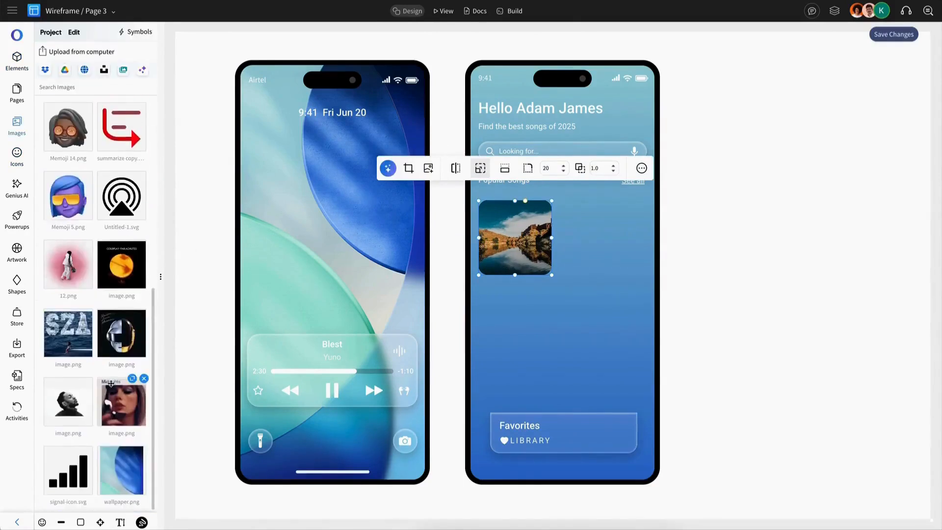
pyautogui.click(110, 384)
# Fit the glass panel over the lower part of the album cover and title it "Midnights" in 16 px, weight 500.
pyautogui.click(598, 438)
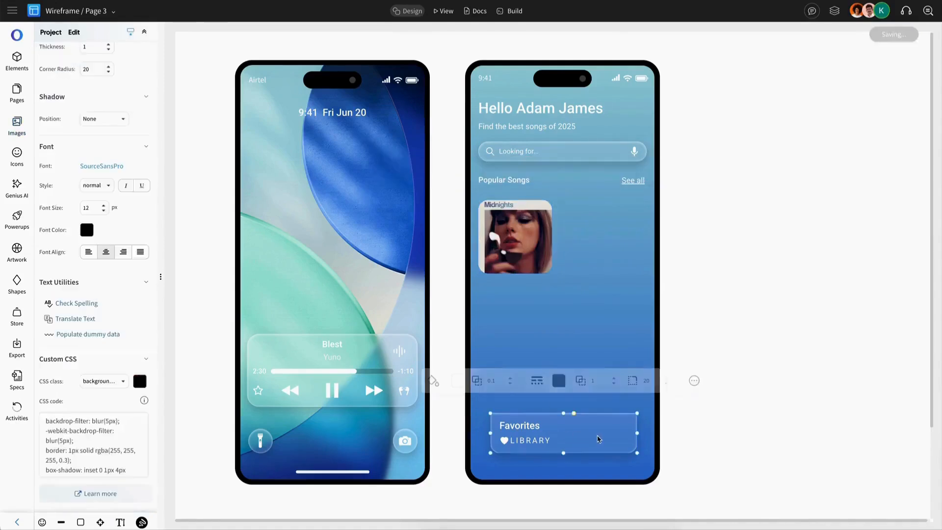
pyautogui.moveTo(597, 439); pyautogui.dragTo(584, 259)
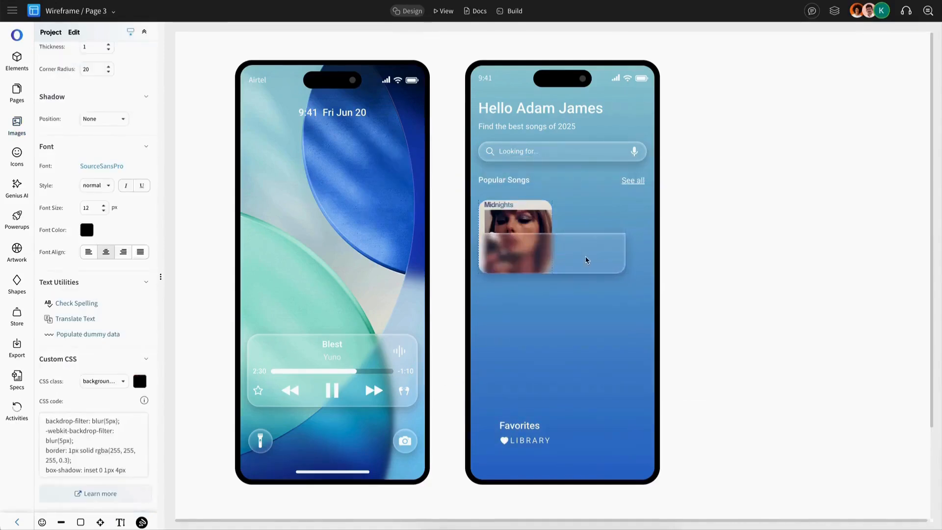
pyautogui.doubleClick(506, 256)
pyautogui.write('Midnights')
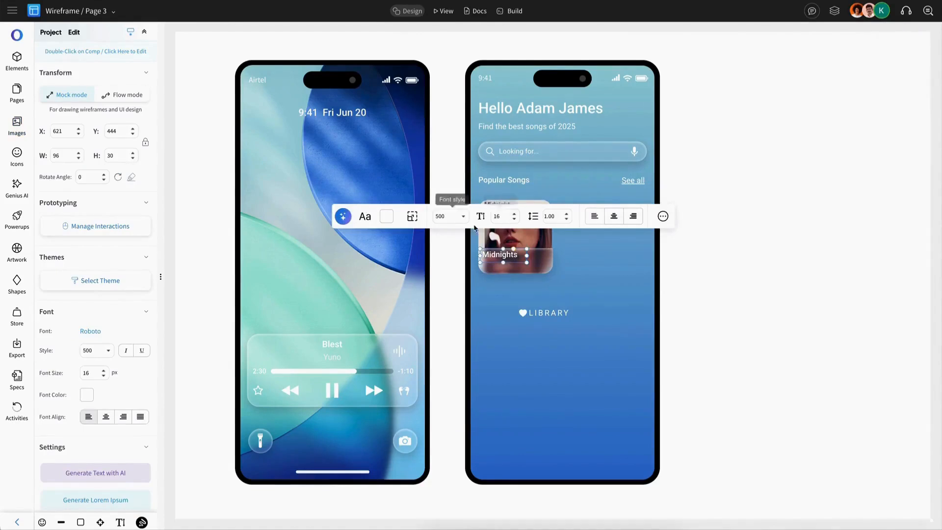
# Add the 12 px artist line "Taylor Swift" below the card's title, with its text box 86 × 20 px at Y 468.
pyautogui.doubleClick(497, 266)
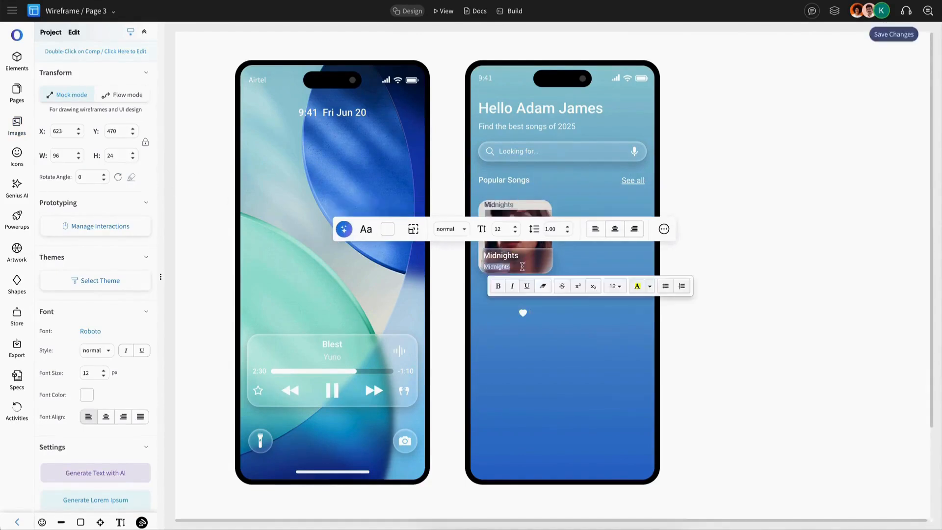
pyautogui.write('Taylor Swift')
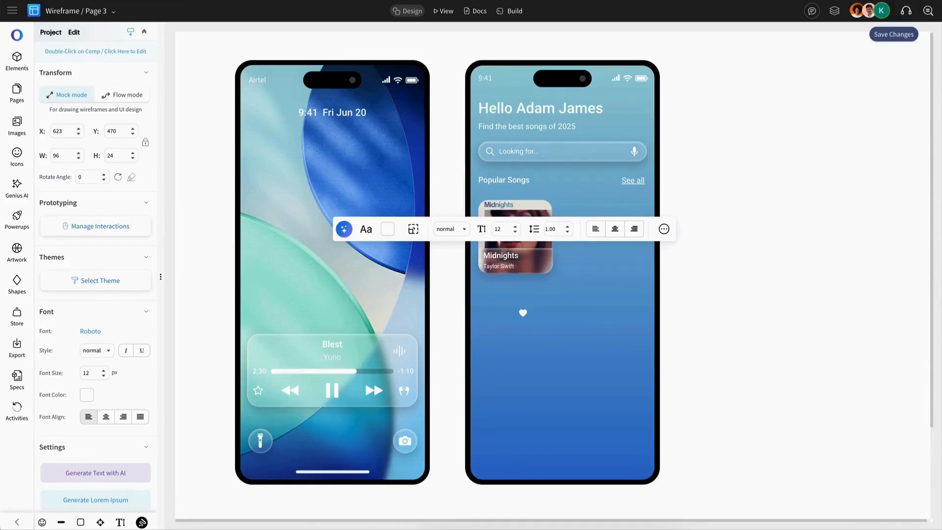
pyautogui.click(132, 158)
pyautogui.click(133, 158)
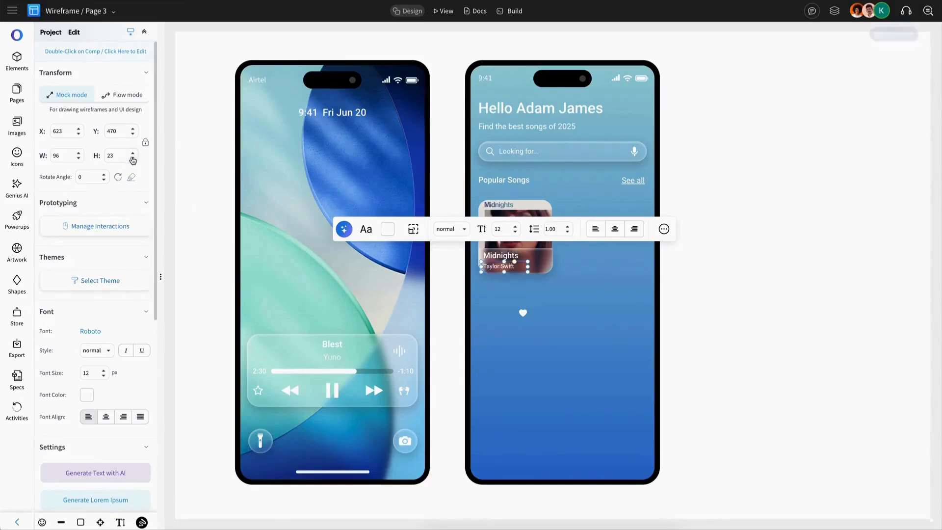
pyautogui.click(133, 158)
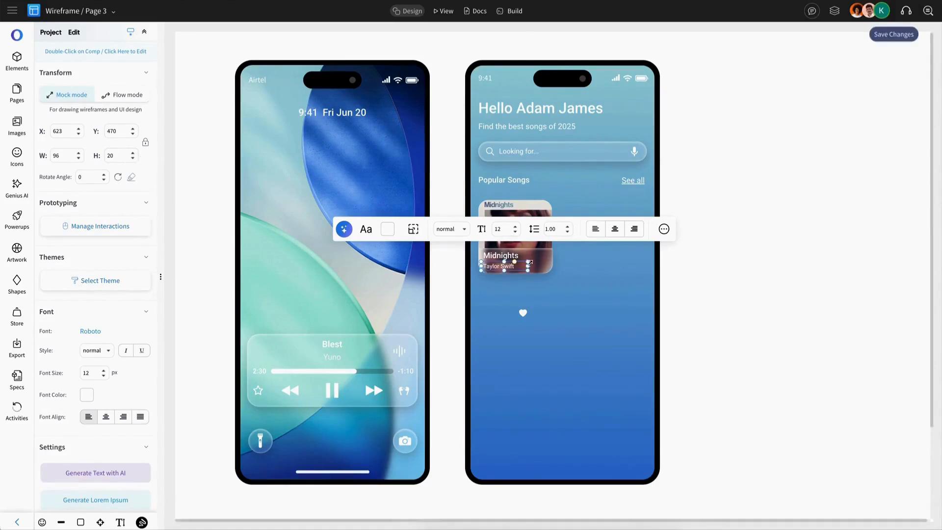
pyautogui.moveTo(528, 266); pyautogui.dragTo(523, 266)
pyautogui.press('Up')
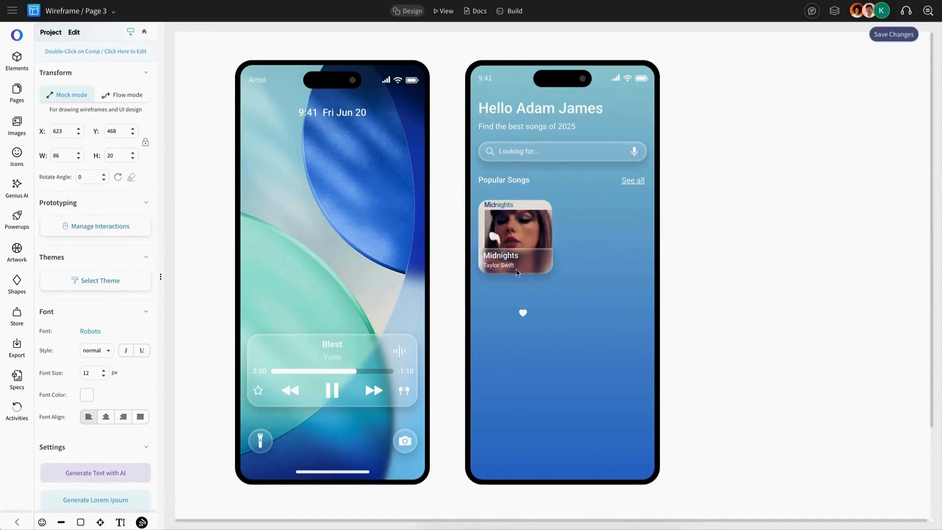
# Place the heart icon on the Midnights card's glass panel beside the title and replace it with the play-circle-fill icon.
pyautogui.moveTo(524, 316); pyautogui.dragTo(542, 261)
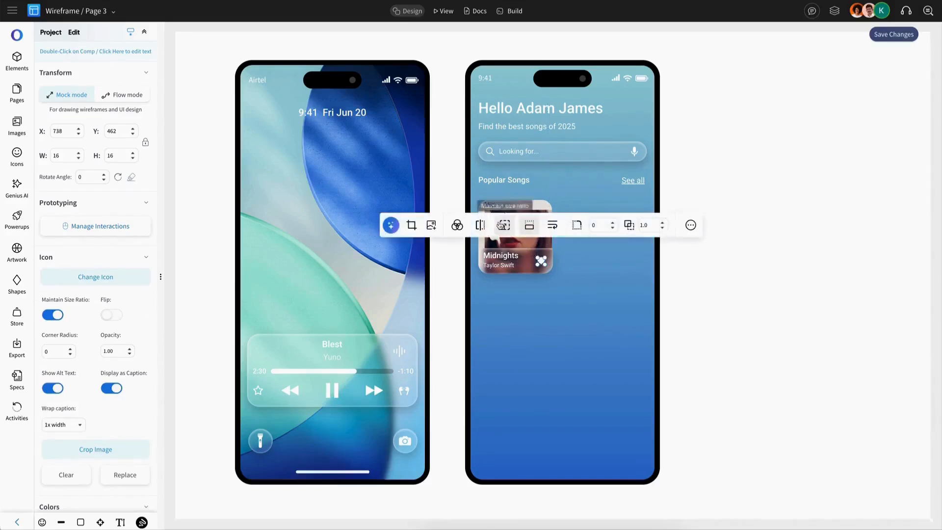
pyautogui.click(434, 226)
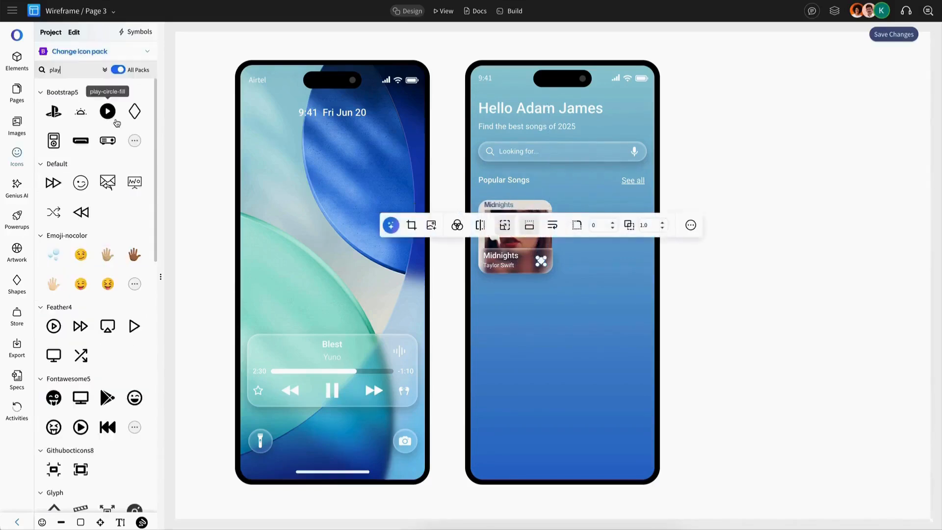
pyautogui.click(115, 115)
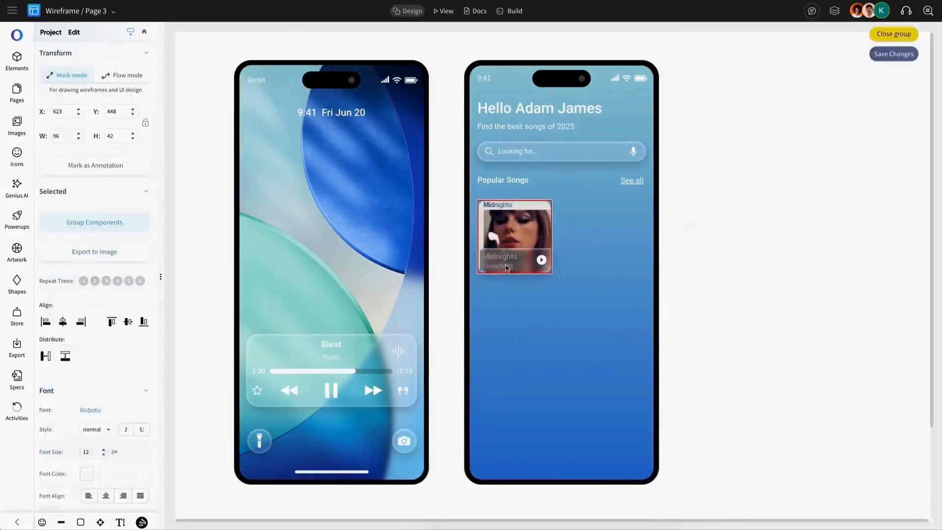
# Duplicate the Midnights song card and place the copy level with it, directly to its right.
pyautogui.click(734, 273)
pyautogui.click(523, 237)
pyautogui.hotkey('ctrl', 'v')
pyautogui.moveTo(543, 264); pyautogui.dragTo(598, 238)
pyautogui.keyDown('shift'); pyautogui.click(515, 235); pyautogui.keyUp('shift')
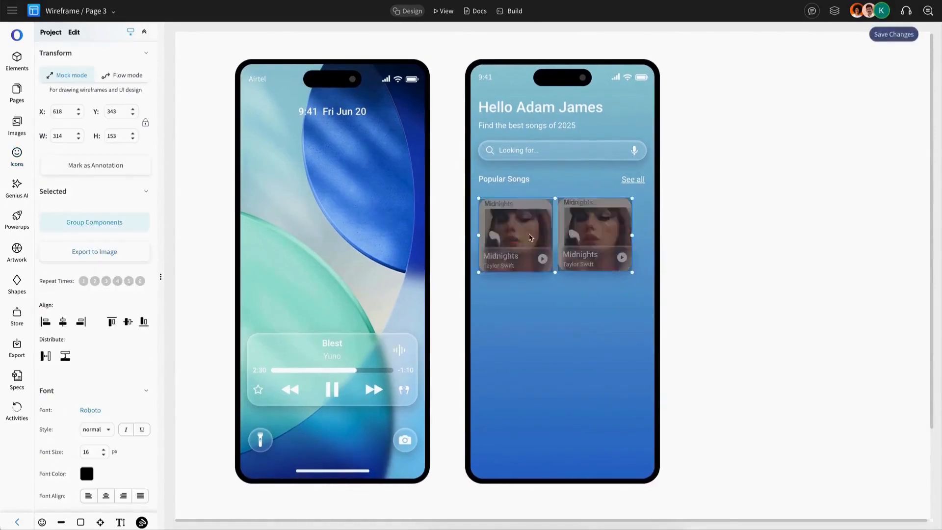
pyautogui.moveTo(602, 257); pyautogui.dragTo(601, 256)
pyautogui.hotkey('ctrl', 'g')
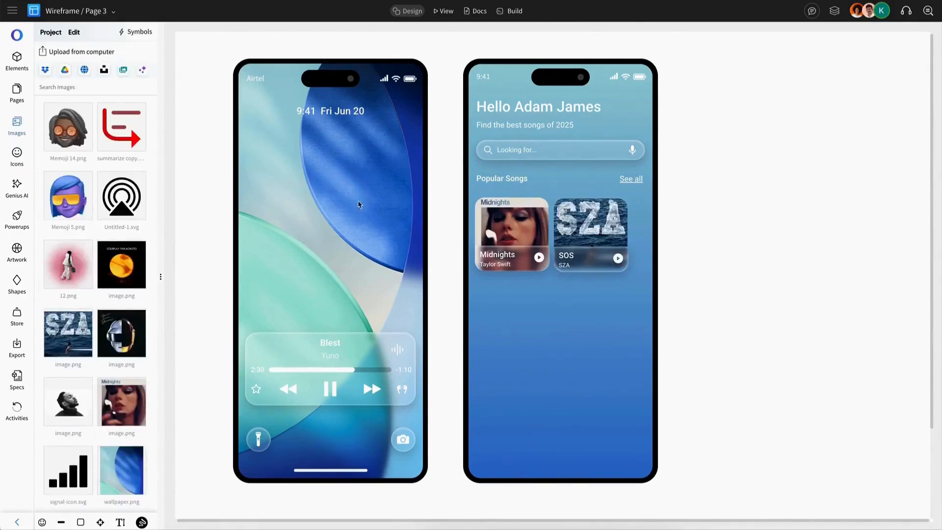
# Add the Coldplay Parachutes cover as a third song card beside SOS, cropped by the phone's edge.
pyautogui.moveTo(121, 265); pyautogui.dragTo(654, 240)
pyautogui.click(662, 260)
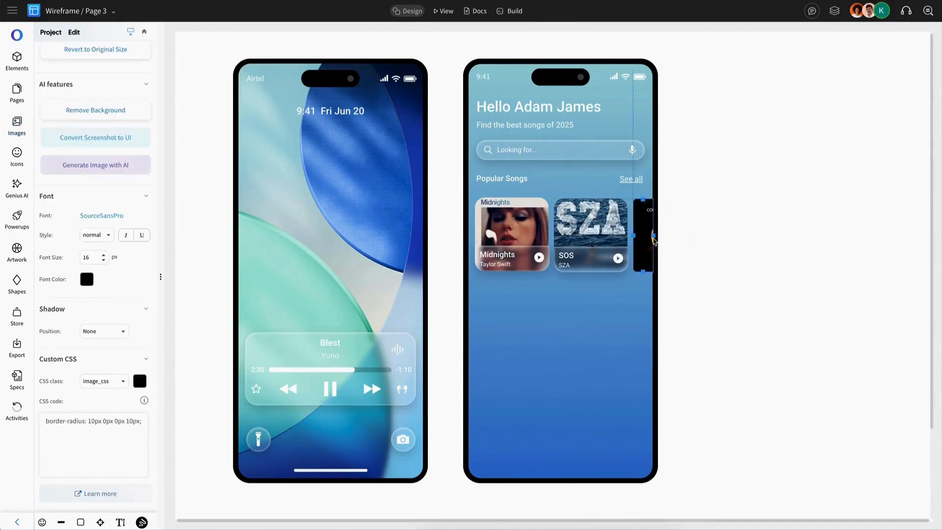
pyautogui.click(712, 239)
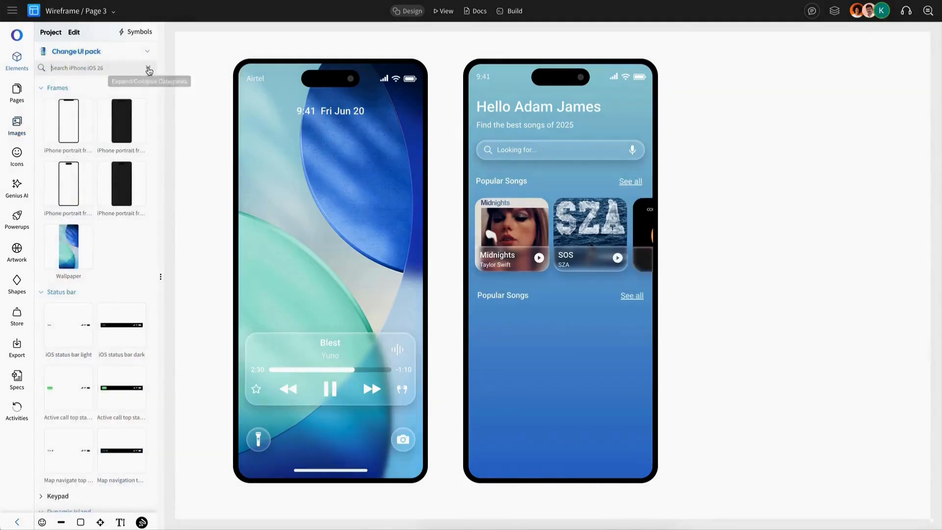
# Add the Dynamic tab bar component along the bottom of the music home screen at X 615, Y 829.
pyautogui.click(147, 69)
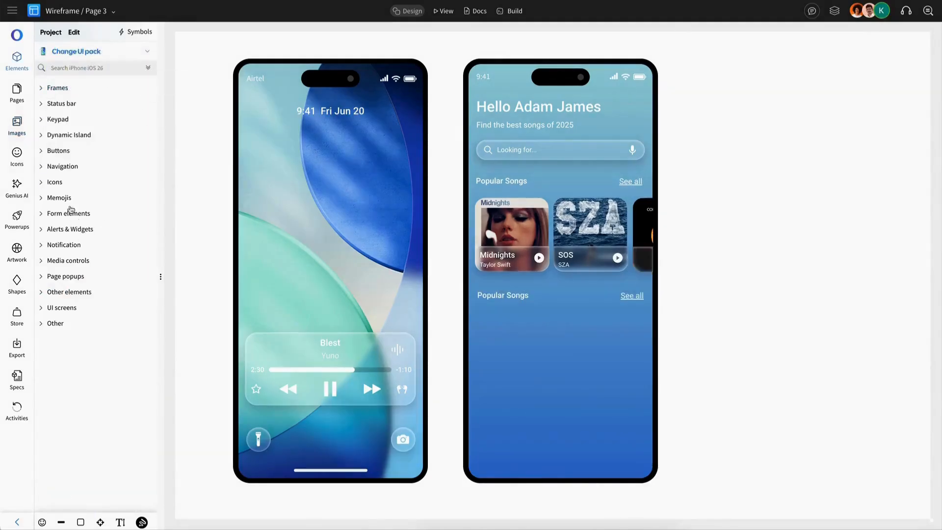
pyautogui.click(63, 167)
pyautogui.moveTo(78, 274); pyautogui.dragTo(536, 451)
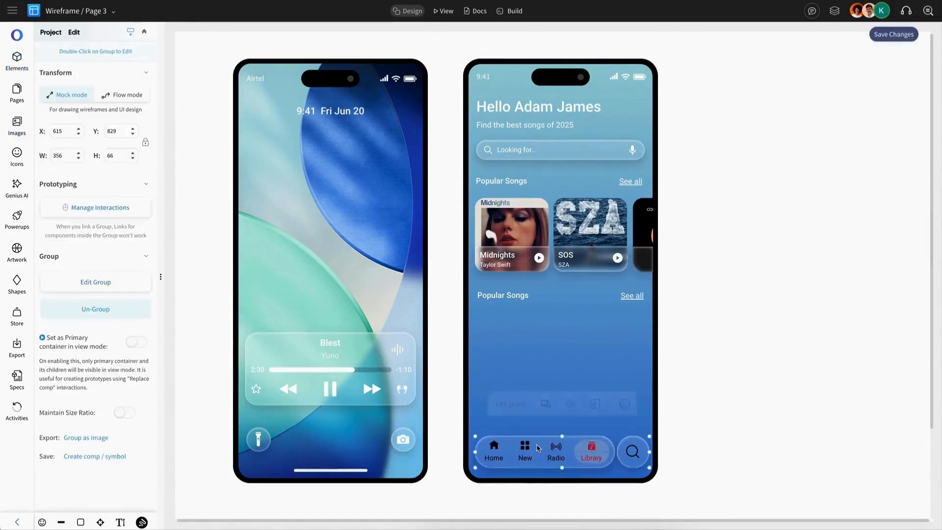
pyautogui.click(551, 407)
pyautogui.press('Delete')
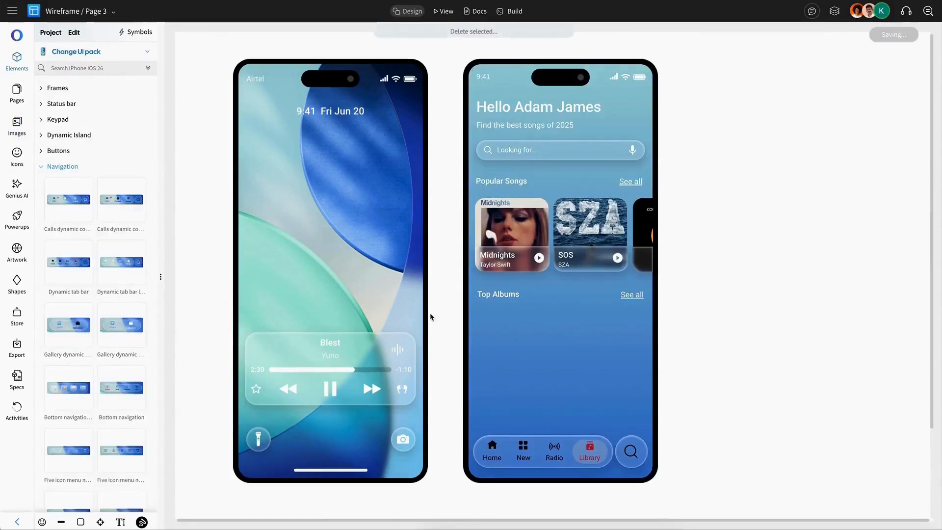
# Add the Blest song component with its cover and control buttons below the Top Albums heading at X 620, Y 578.
pyautogui.click(76, 172)
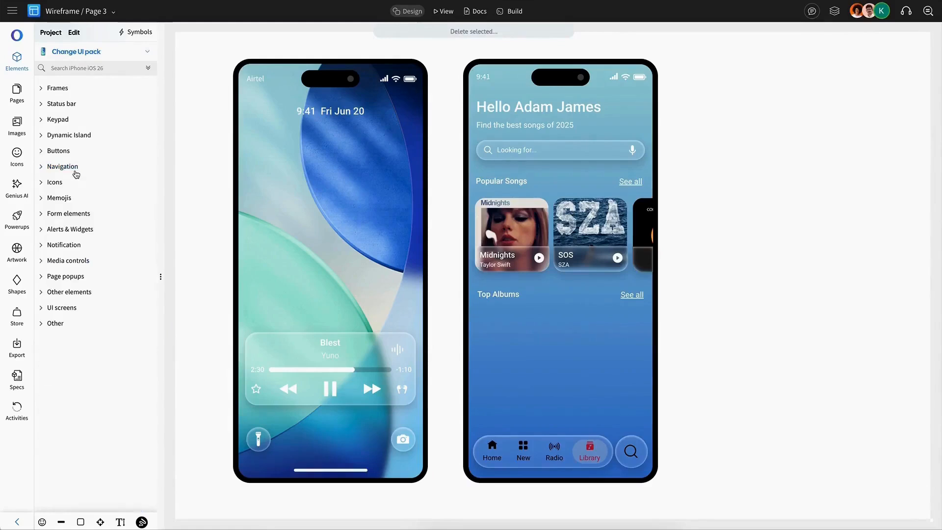
pyautogui.click(84, 294)
pyautogui.scroll(-5, 98, 299)
pyautogui.moveTo(116, 368); pyautogui.dragTo(604, 352)
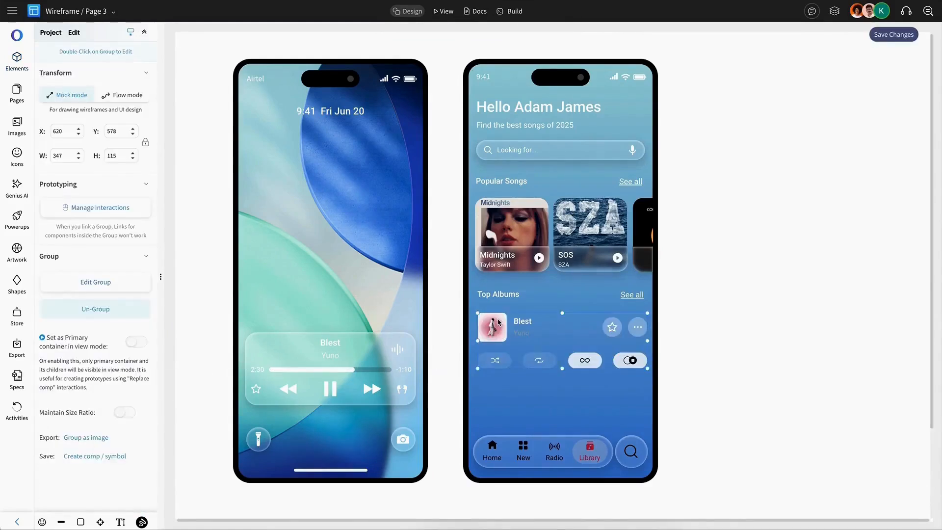
# Delete the Blest component's lower row of playback options, its star button and the circle behind its more icon.
pyautogui.click(630, 363)
pyautogui.press('Delete')
pyautogui.click(615, 329)
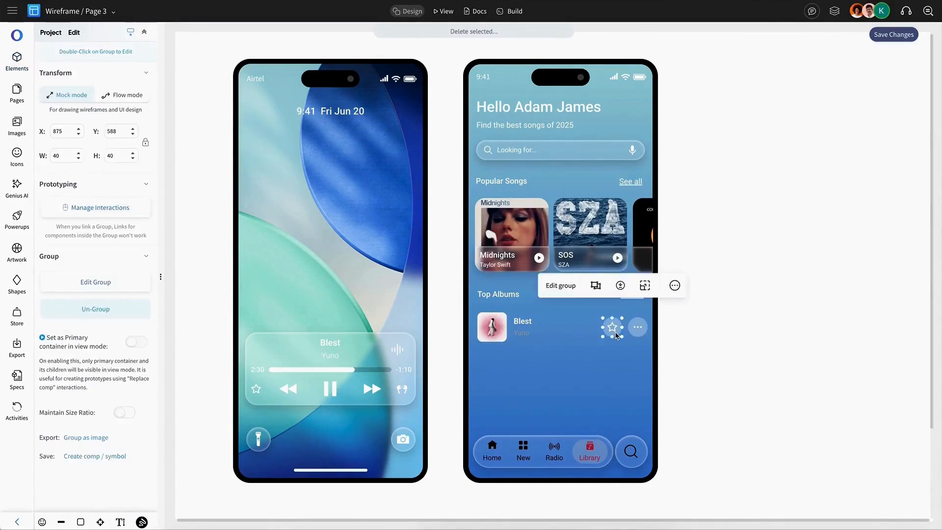
pyautogui.press('Delete')
pyautogui.click(637, 331)
pyautogui.press('Delete')
pyautogui.click(639, 331)
pyautogui.press('Delete')
# Replace the three-dot icon in the Blest row with a three-line menu icon from the icon library.
pyautogui.click(640, 330)
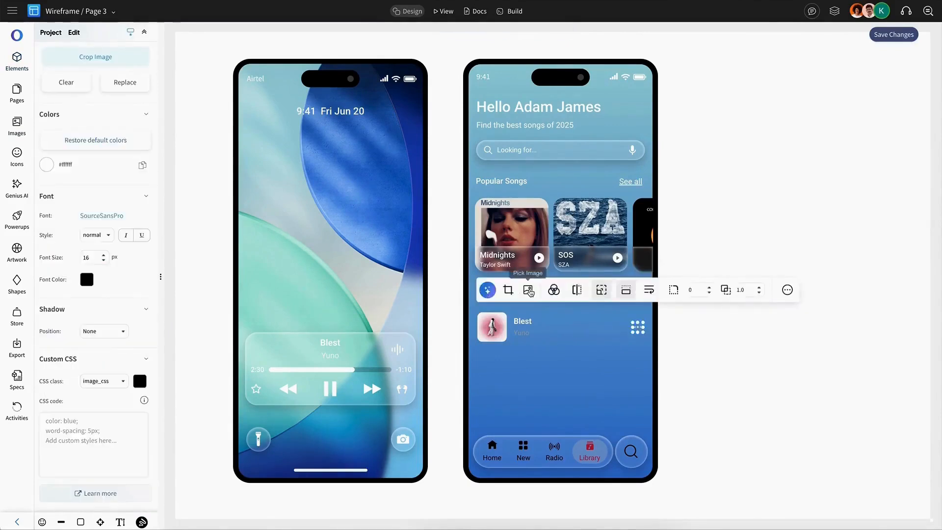
pyautogui.click(18, 157)
pyautogui.doubleClick(55, 70)
pyautogui.write('m')
pyautogui.write('menu')
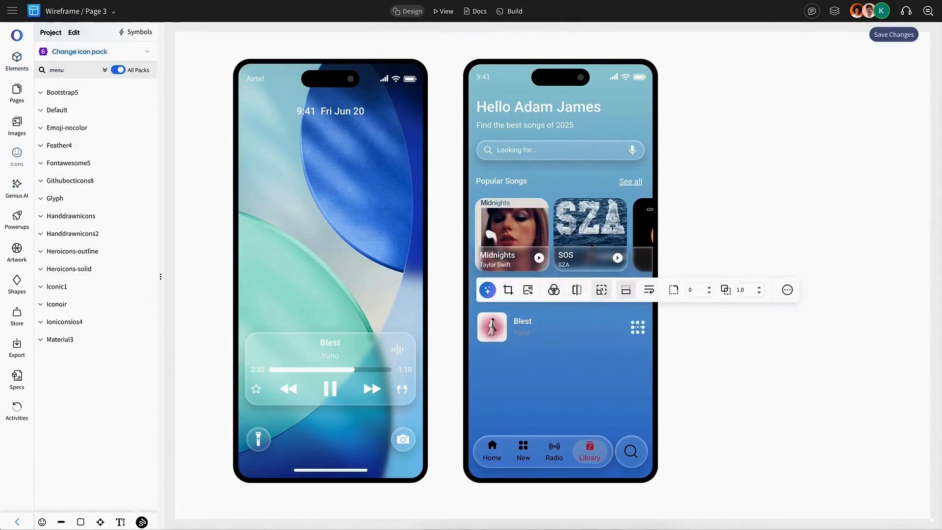
pyautogui.scroll(-10, 67, 405)
pyautogui.click(53, 393)
# Lighten the font color of the artist line "Yuno" in the Blest row.
pyautogui.click(521, 324)
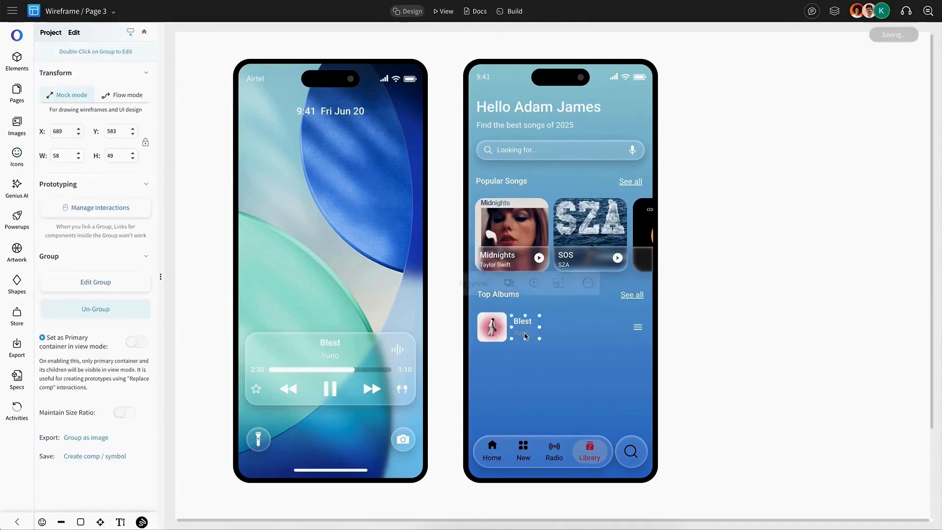
pyautogui.click(637, 327)
pyautogui.click(521, 324)
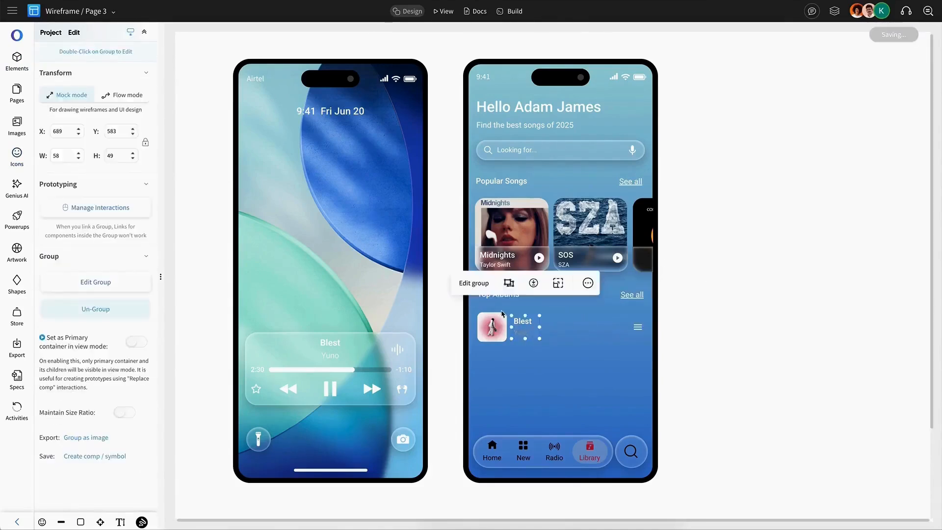
pyautogui.click(521, 332)
pyautogui.click(407, 296)
pyautogui.click(483, 380)
pyautogui.click(523, 335)
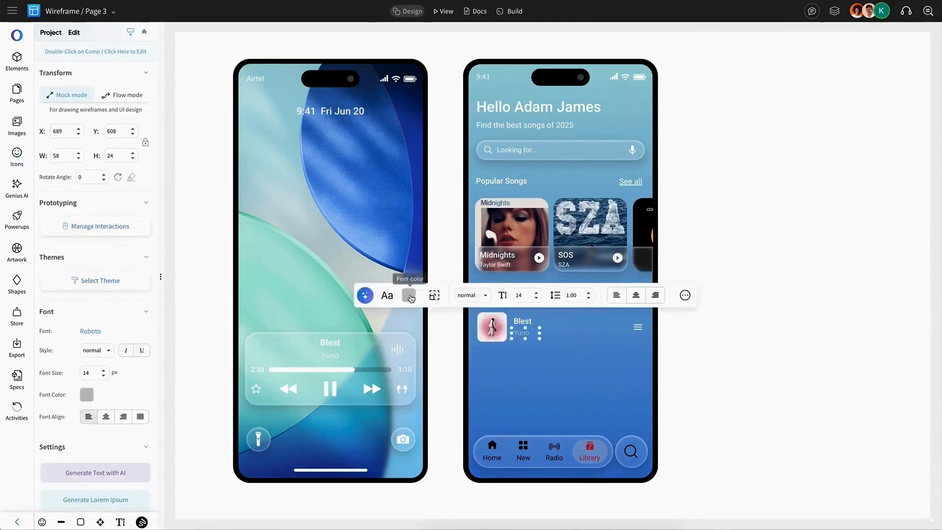
pyautogui.click(408, 296)
pyautogui.click(476, 382)
# Group the Blest row's cover, texts and menu icon, and stack two copies below it, the lowest at Y 737.
pyautogui.click(492, 327)
pyautogui.keyDown('shift'); pyautogui.click(523, 332); pyautogui.keyUp('shift')
pyautogui.keyDown('shift'); pyautogui.click(526, 324); pyautogui.keyUp('shift')
pyautogui.keyDown('shift'); pyautogui.click(637, 326); pyautogui.keyUp('shift')
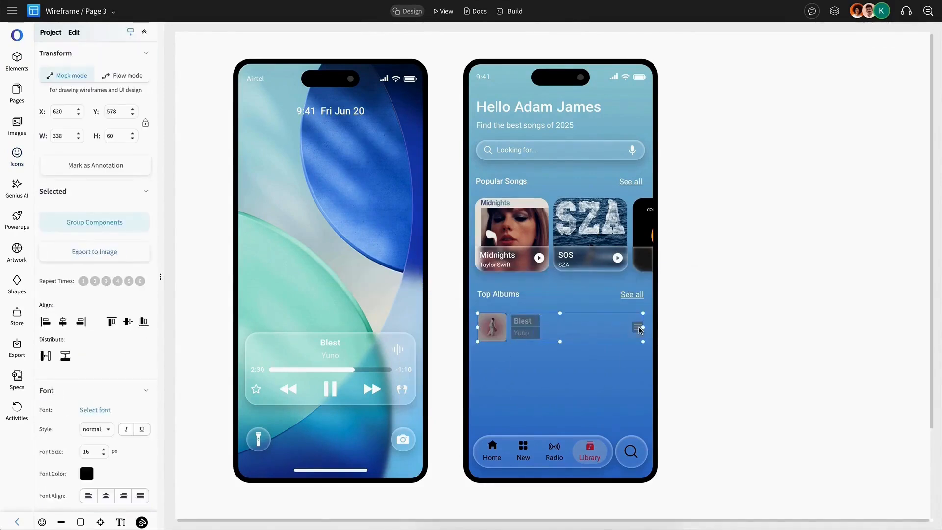
pyautogui.hotkey('ctrl', 'g')
pyautogui.hotkey('ctrl', 'c')
pyautogui.hotkey('ctrl', 'v')
pyautogui.moveTo(515, 347); pyautogui.dragTo(492, 366)
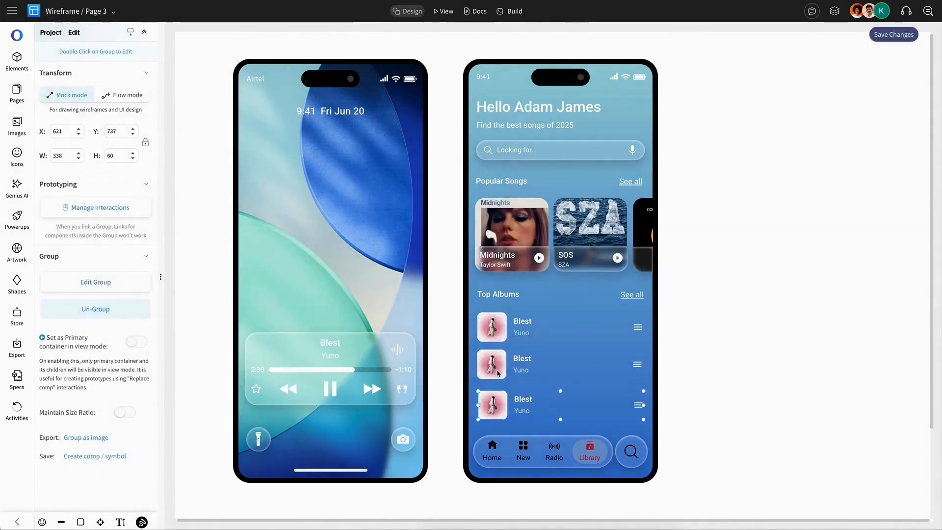
# Left-align the three album rows and distribute them evenly in the vertical direction.
pyautogui.keyDown('shift'); pyautogui.click(497, 373); pyautogui.keyUp('shift')
pyautogui.keyDown('shift'); pyautogui.click(496, 334); pyautogui.keyUp('shift')
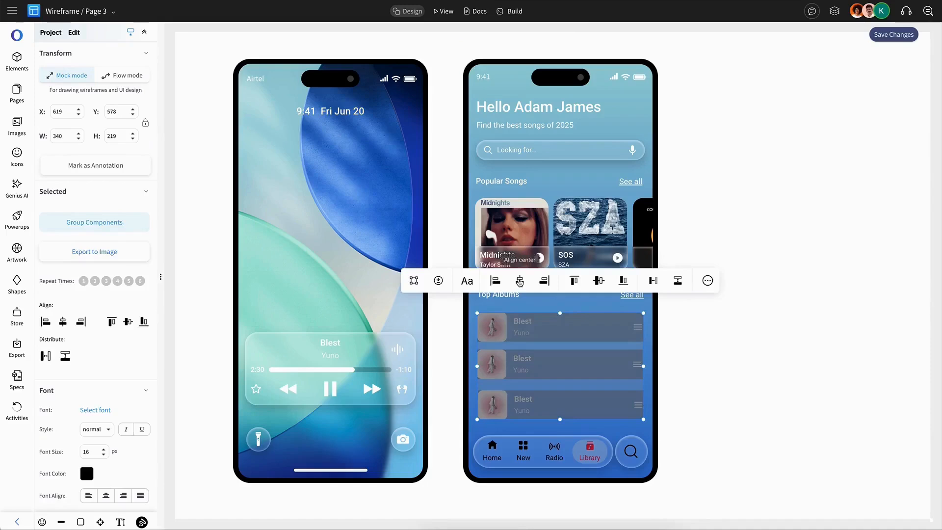
pyautogui.click(495, 280)
pyautogui.click(677, 280)
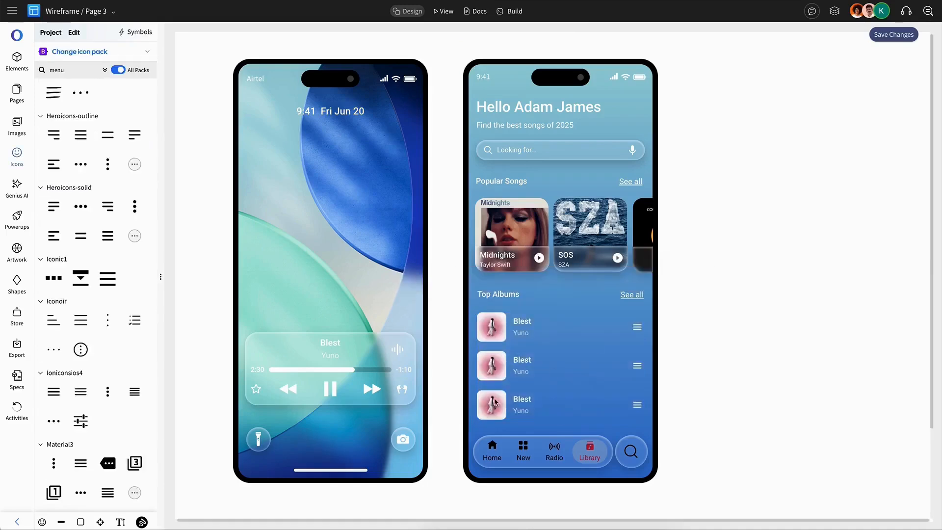
# Change the title of the middle album row to "Random Access Memories".
pyautogui.doubleClick(527, 362)
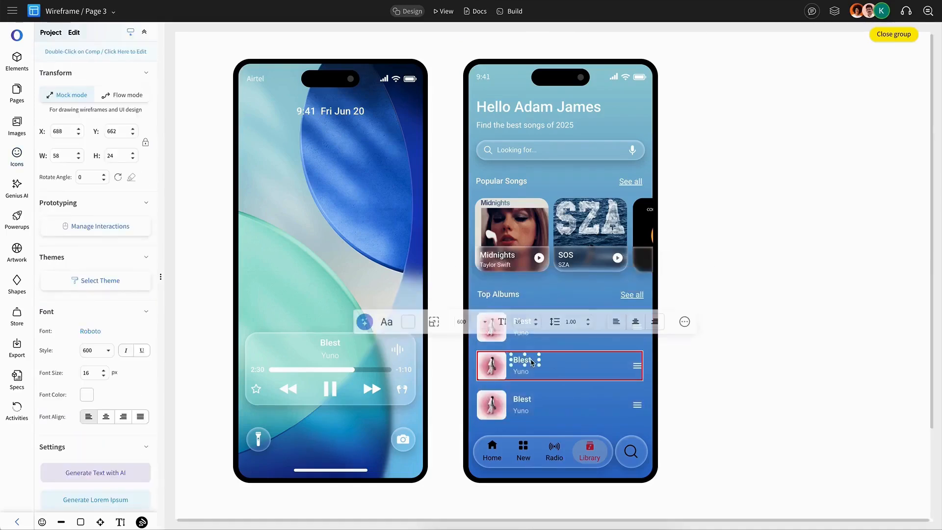
pyautogui.doubleClick(527, 362)
pyautogui.write('Random Access Memories')
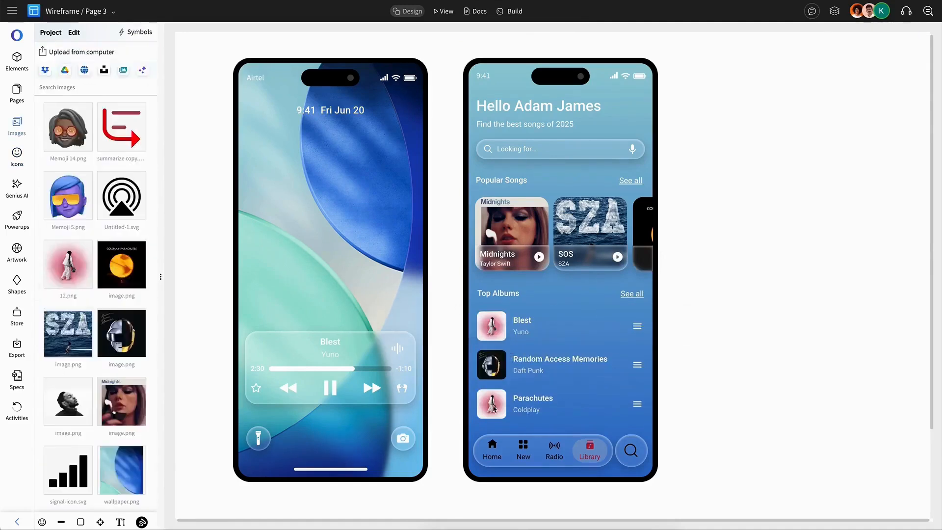
# Replace the cover in the Parachutes row with the Coldplay Parachutes album image.
pyautogui.doubleClick(491, 403)
pyautogui.click(406, 358)
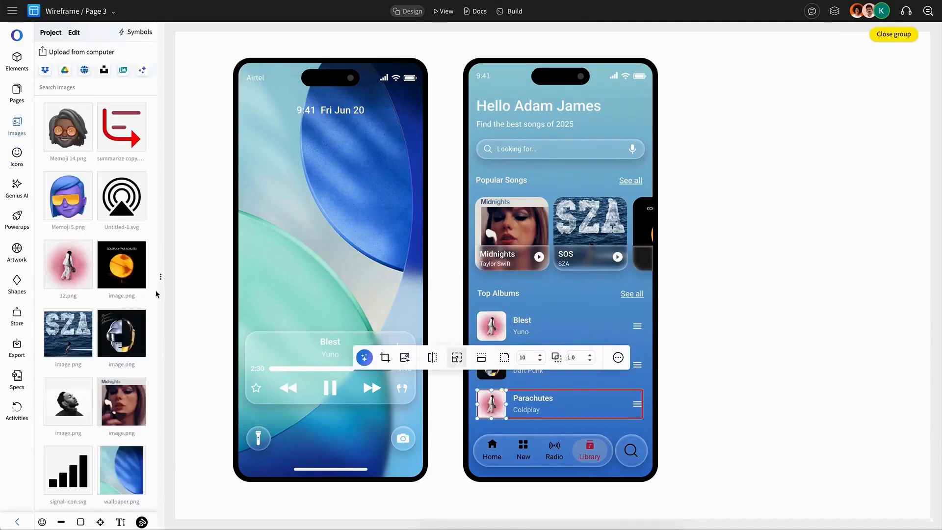
pyautogui.click(120, 268)
pyautogui.click(413, 379)
pyautogui.click(505, 405)
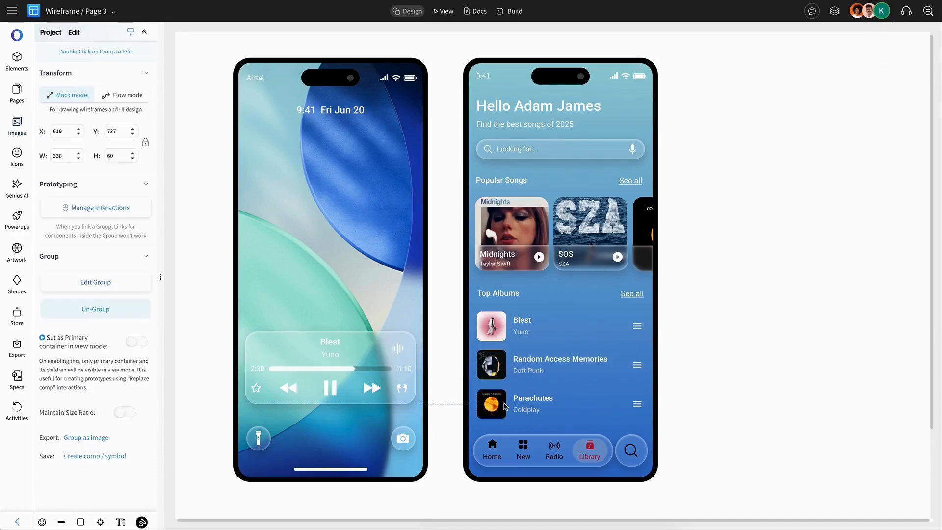
# Line up the Parachutes row with the other two album rows at X 619.
pyautogui.moveTo(505, 405); pyautogui.dragTo(494, 408)
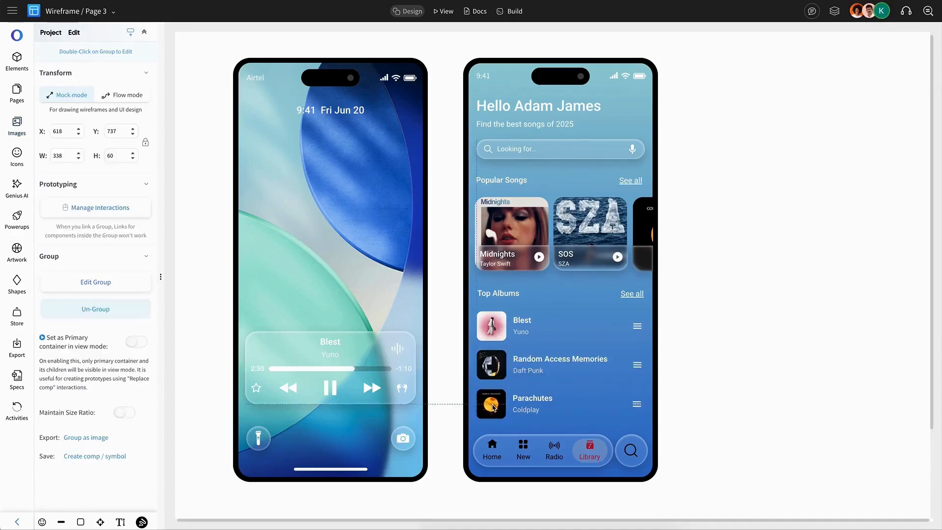
pyautogui.keyDown('shift'); pyautogui.click(493, 375); pyautogui.keyUp('shift')
pyautogui.keyDown('shift'); pyautogui.click(491, 326); pyautogui.keyUp('shift')
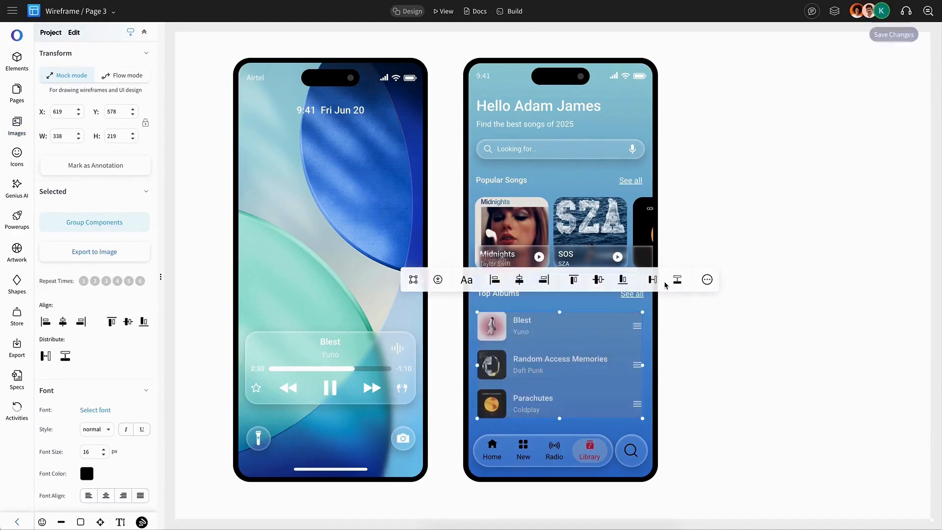
pyautogui.click(728, 326)
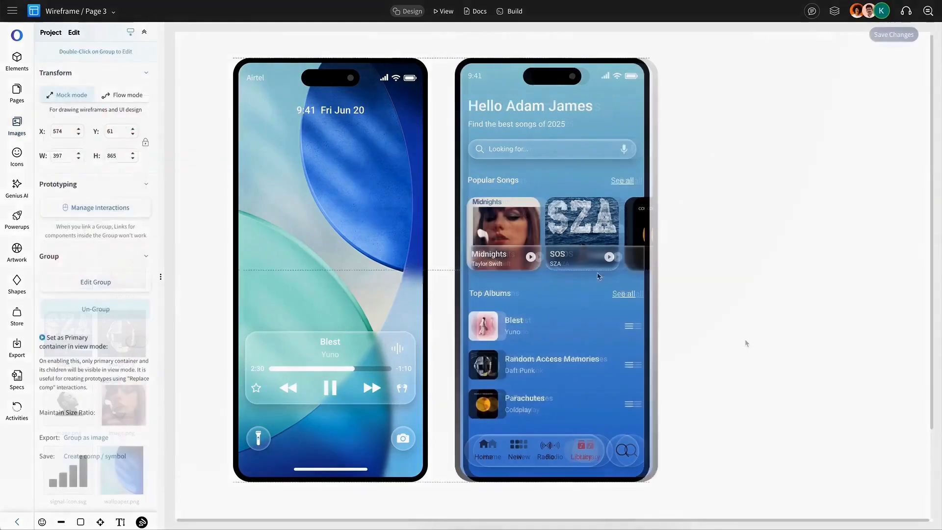
# Duplicate the whole music home screen and place the copy level with it, to its right.
pyautogui.hotkey('ctrl', 'v')
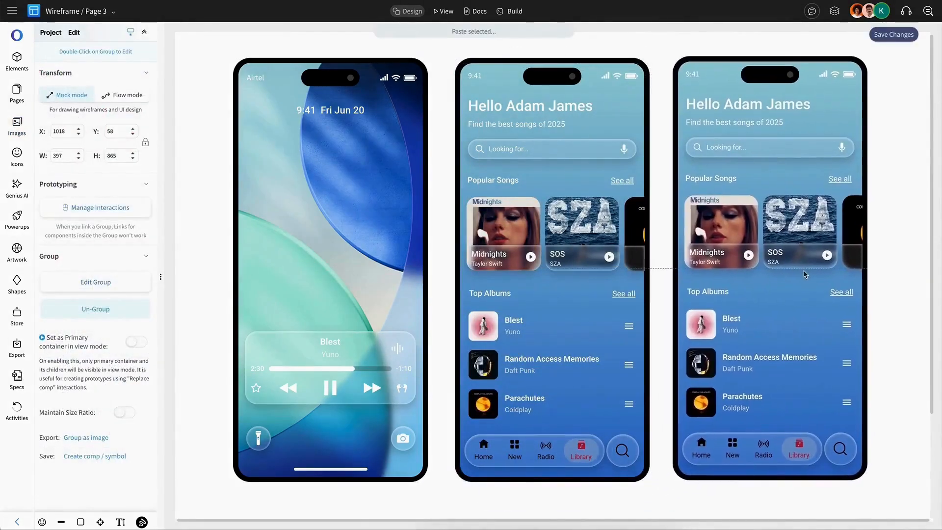
pyautogui.moveTo(805, 274); pyautogui.dragTo(806, 275)
pyautogui.hscroll(2, 805, 275)
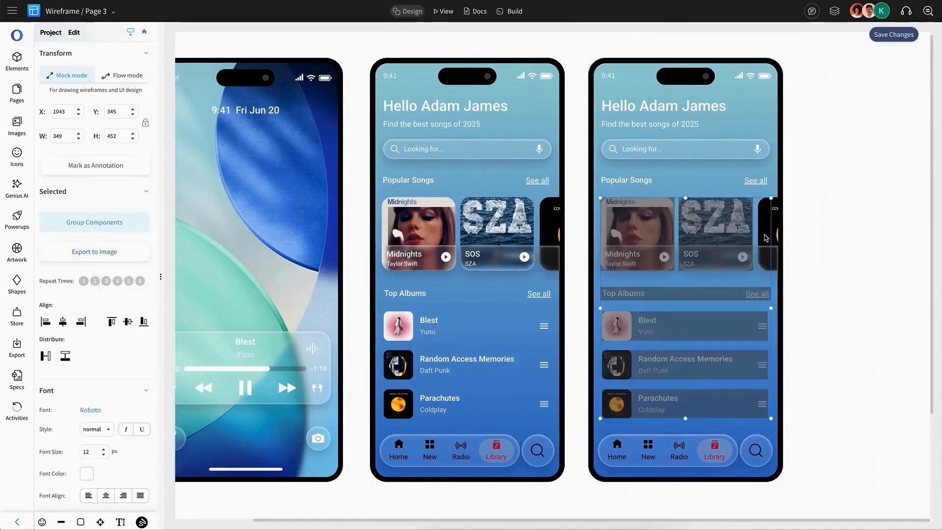
# Delete the song cards, album rows, section headings, search bar and greeting subtitle from the copied screen.
pyautogui.press('Delete')
pyautogui.click(763, 183)
pyautogui.press('Delete')
pyautogui.click(669, 147)
pyautogui.press('Delete')
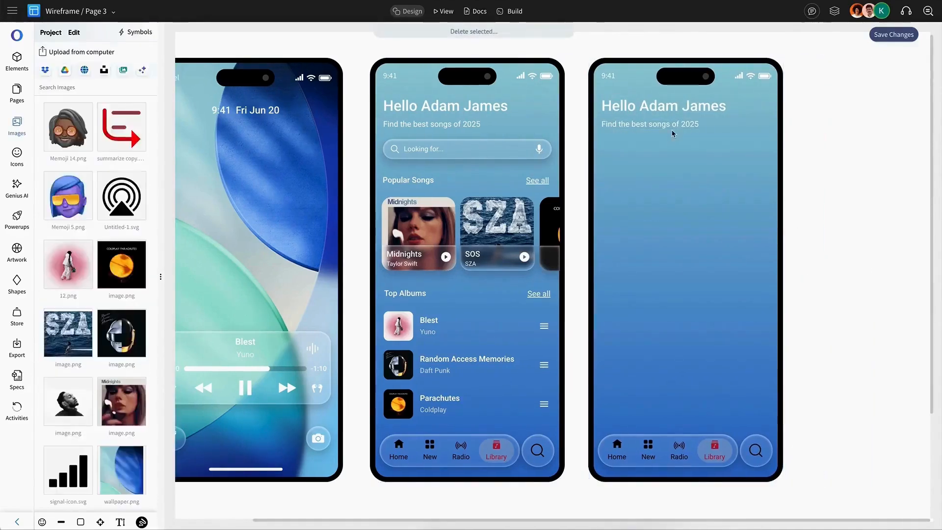
pyautogui.click(672, 130)
pyautogui.press('Delete')
# Move the greeting heading on the copied screen down to its lower middle area.
pyautogui.click(677, 105)
pyautogui.moveTo(677, 106); pyautogui.dragTo(700, 323)
pyautogui.click(673, 235)
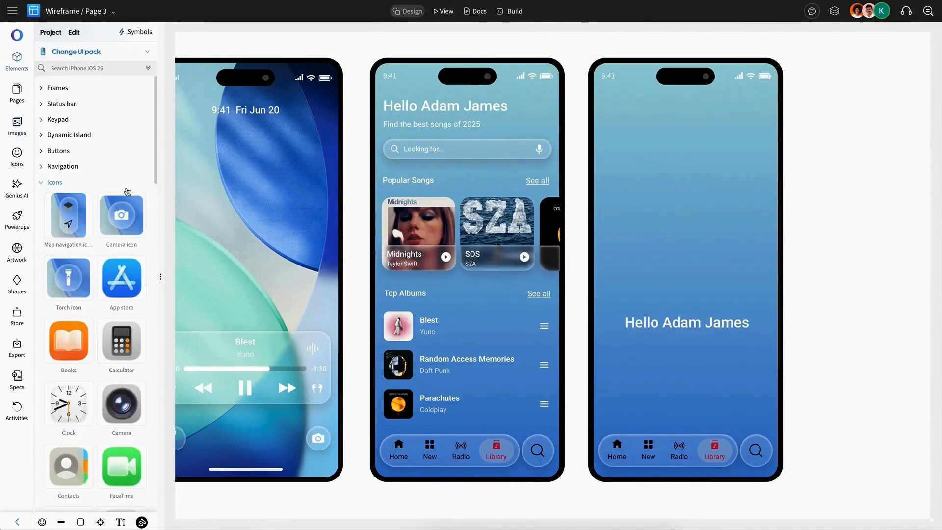
# Add a round camera icon button at the third screen's upper left and swap its icon for a white left chevron.
pyautogui.moveTo(125, 196); pyautogui.dragTo(612, 103)
pyautogui.doubleClick(612, 103)
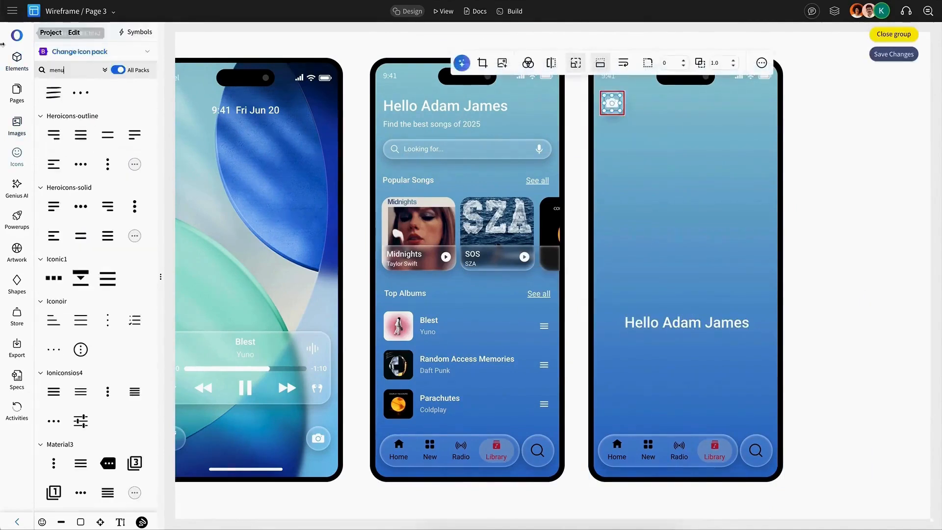
pyautogui.doubleClick(69, 67)
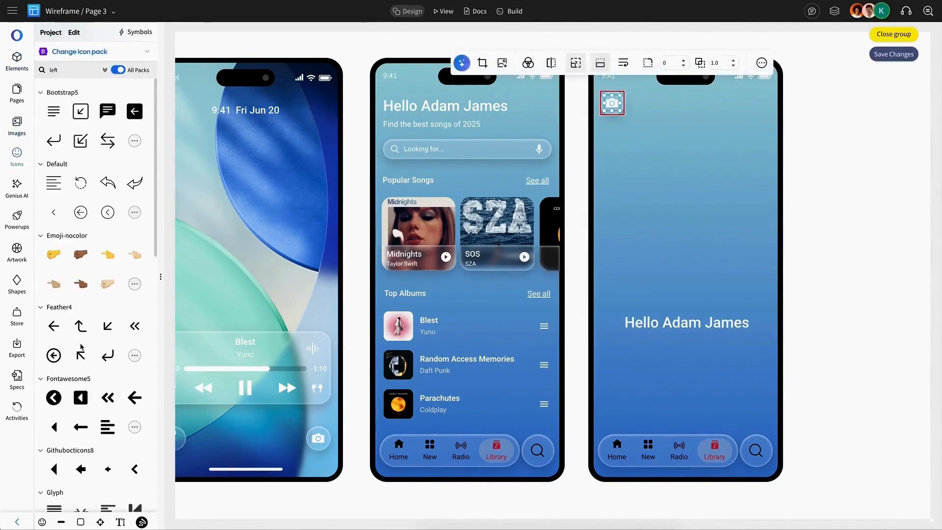
pyautogui.click(118, 69)
pyautogui.click(87, 152)
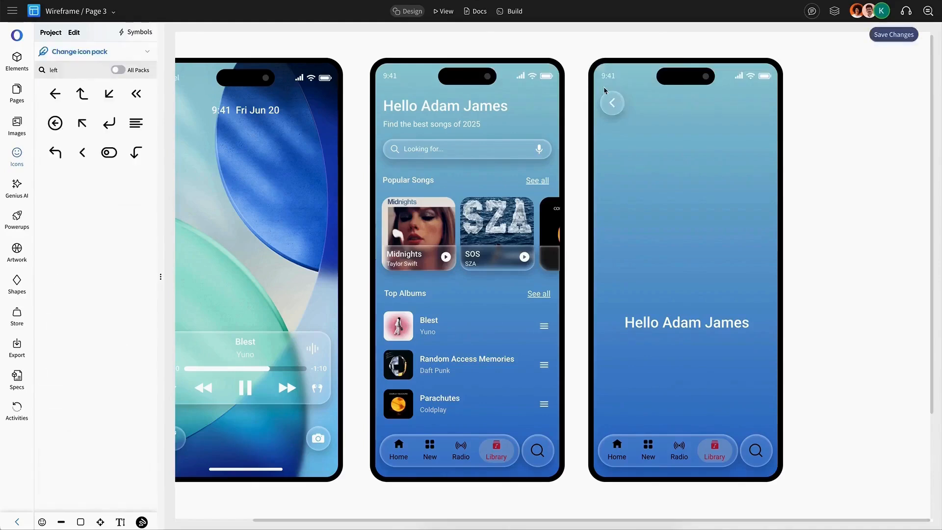
# Duplicate the back button to the opposite side of the third screen's header and change its icon to three vertical dots.
pyautogui.click(612, 103)
pyautogui.hotkey('ctrl', 'c')
pyautogui.hotkey('ctrl', 'v')
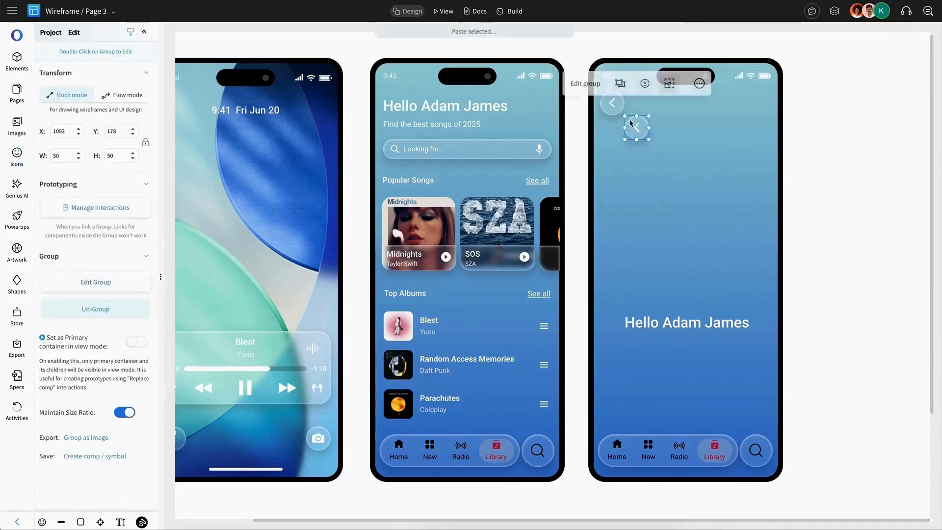
pyautogui.moveTo(638, 129); pyautogui.dragTo(757, 108)
pyautogui.doubleClick(760, 103)
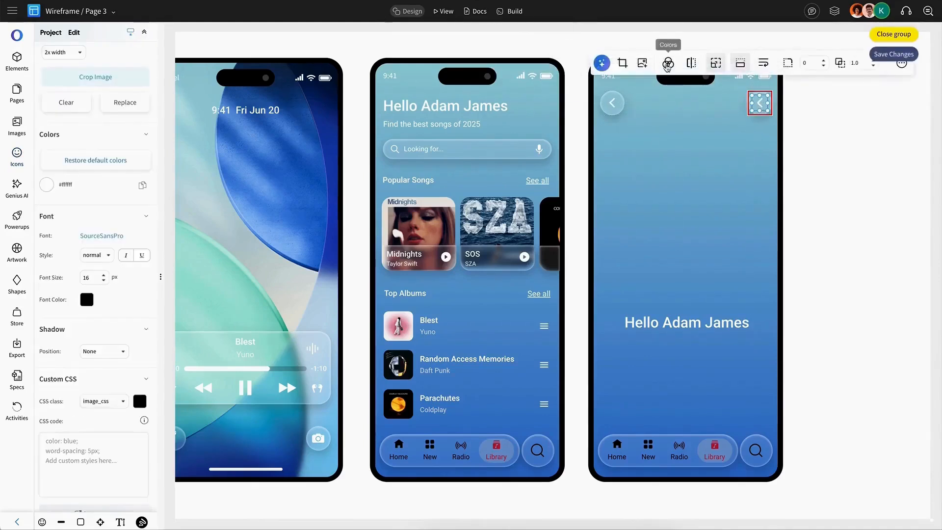
pyautogui.click(643, 64)
pyautogui.write('dot')
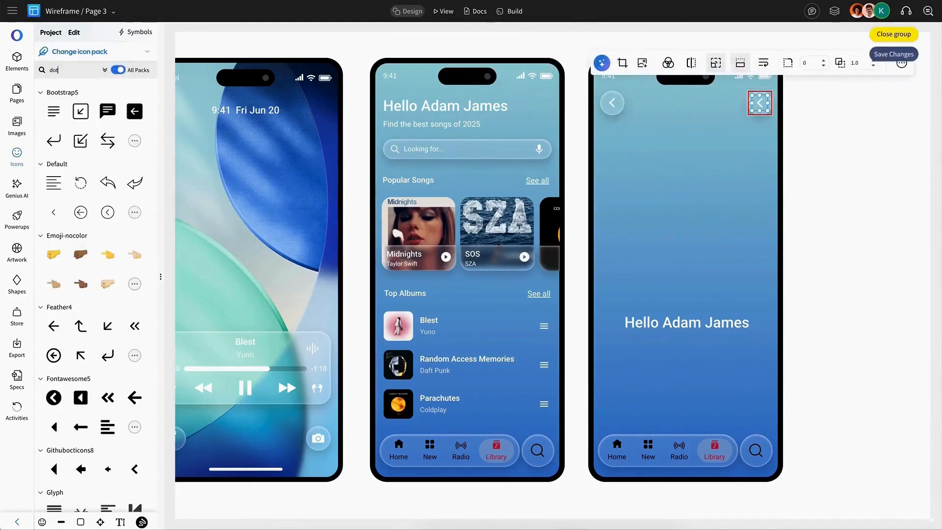
pyautogui.write('s')
pyautogui.click(83, 226)
pyautogui.click(755, 143)
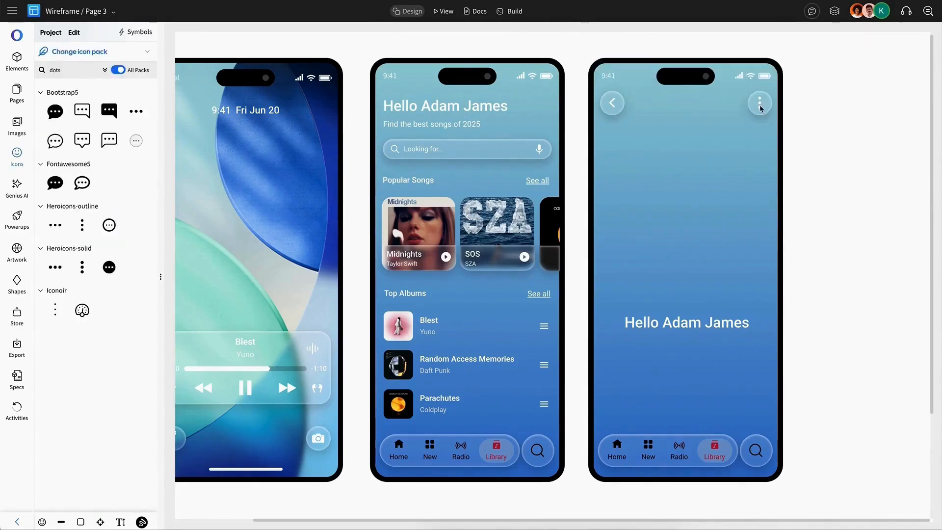
# Raise the third screen's heading, retitle it Blest with Yuno beneath, and place the music player control below it.
pyautogui.moveTo(709, 324); pyautogui.dragTo(705, 295)
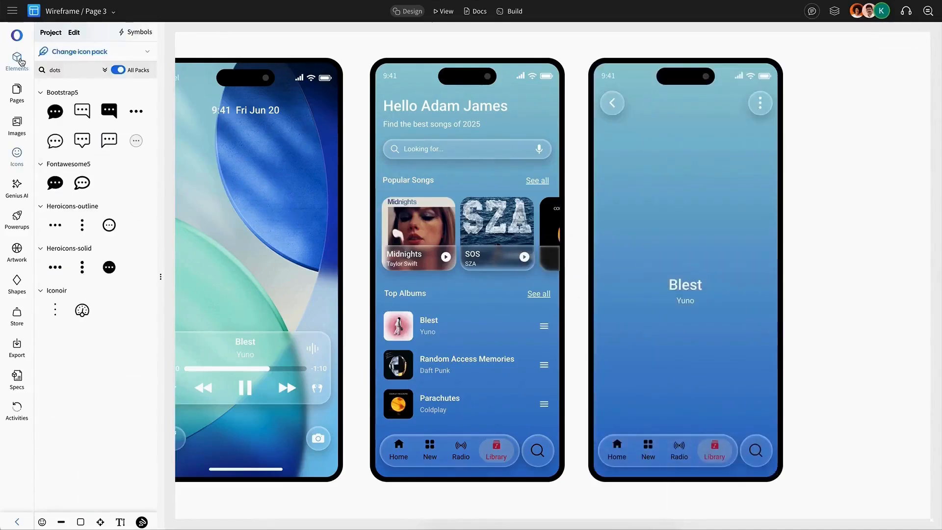
pyautogui.click(19, 60)
pyautogui.click(59, 184)
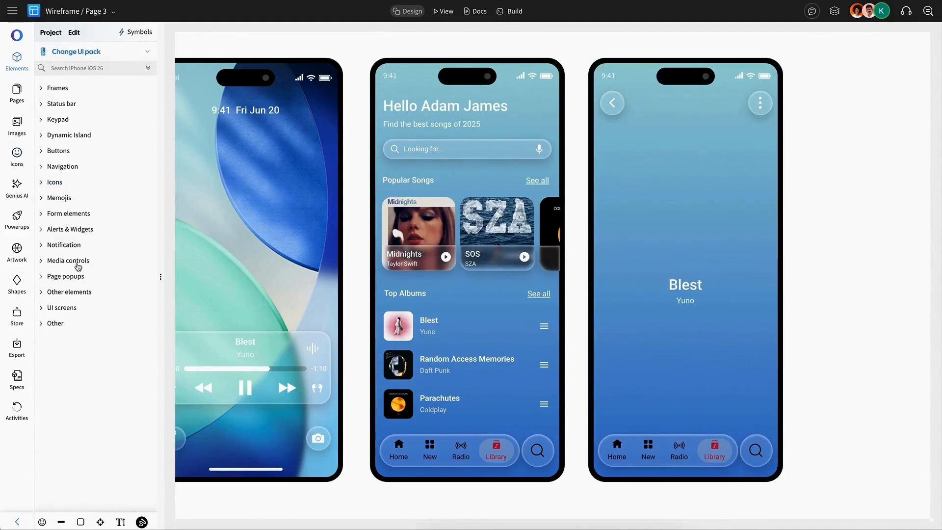
pyautogui.click(86, 261)
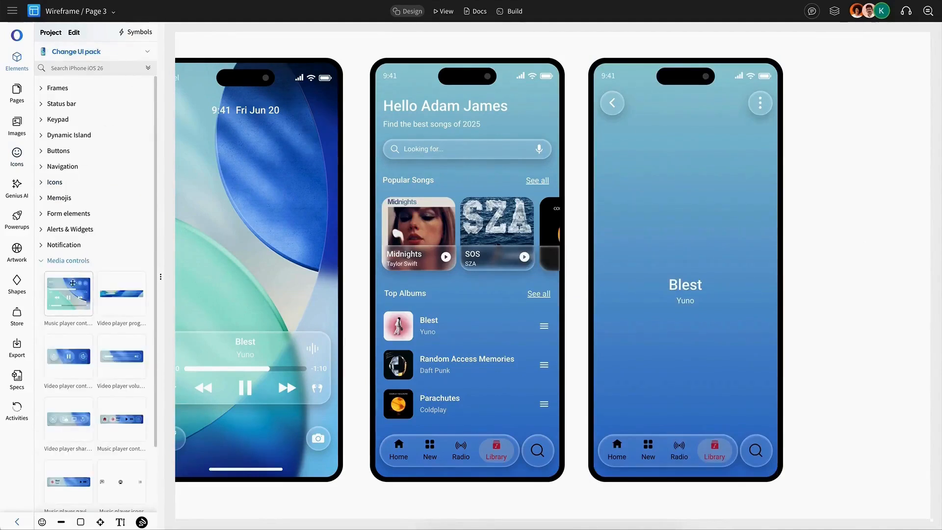
pyautogui.moveTo(72, 283); pyautogui.dragTo(667, 354)
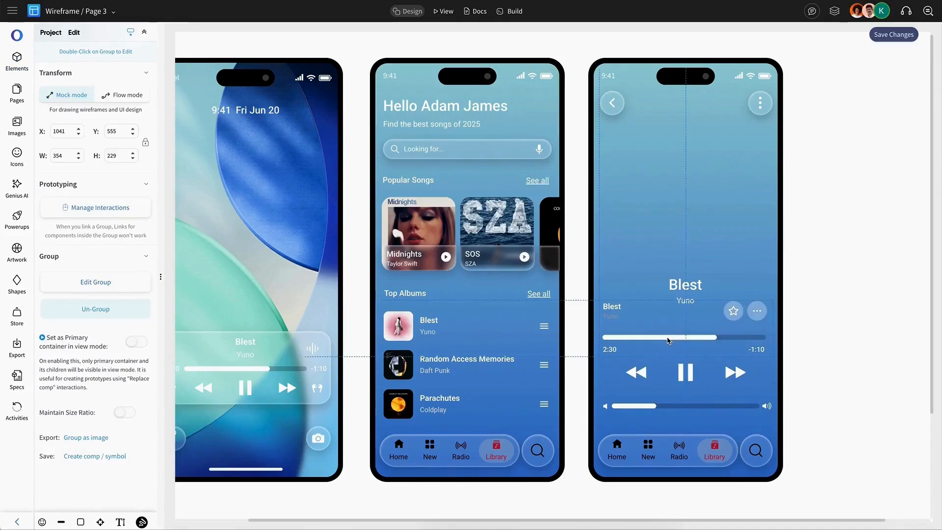
# Move the centred Blest and Yuno texts up, and raise the music player control beneath them to Y 529.
pyautogui.doubleClick(681, 286)
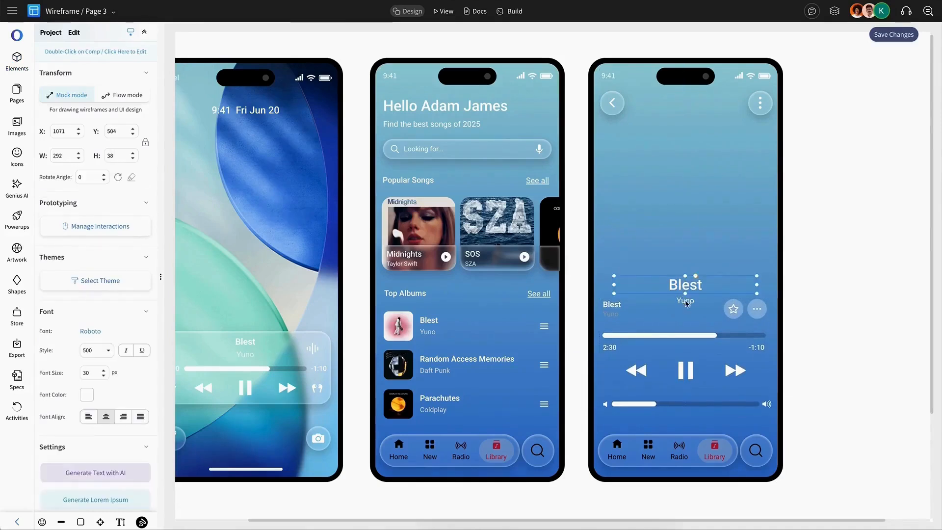
pyautogui.moveTo(688, 293); pyautogui.dragTo(689, 265)
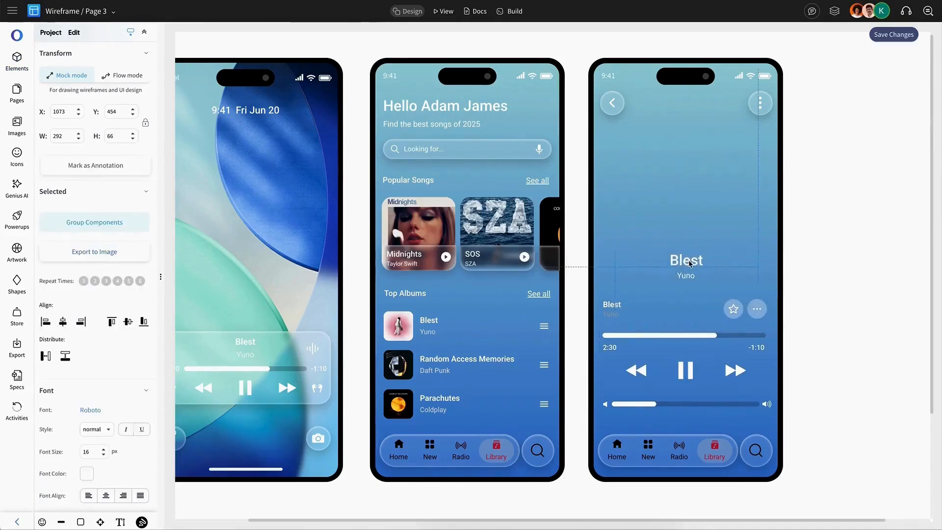
pyautogui.moveTo(730, 310); pyautogui.dragTo(731, 303)
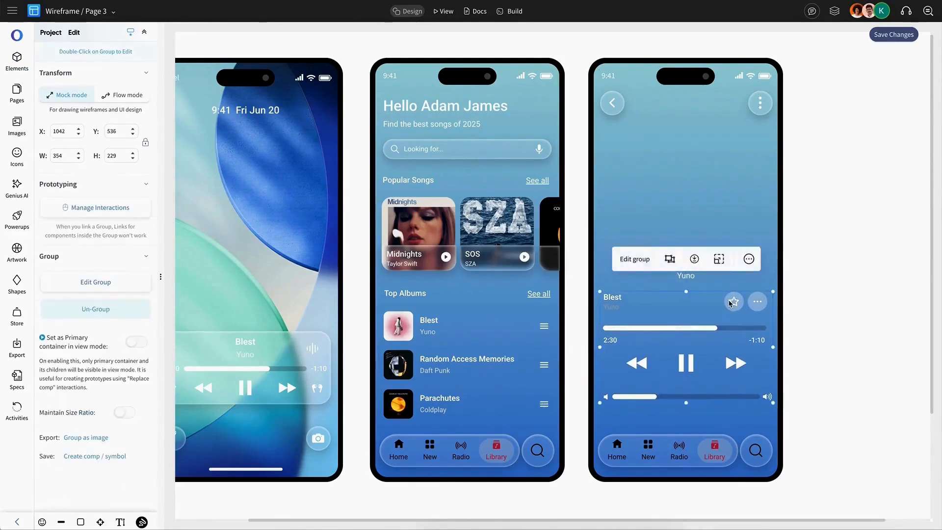
pyautogui.moveTo(730, 302); pyautogui.dragTo(731, 300)
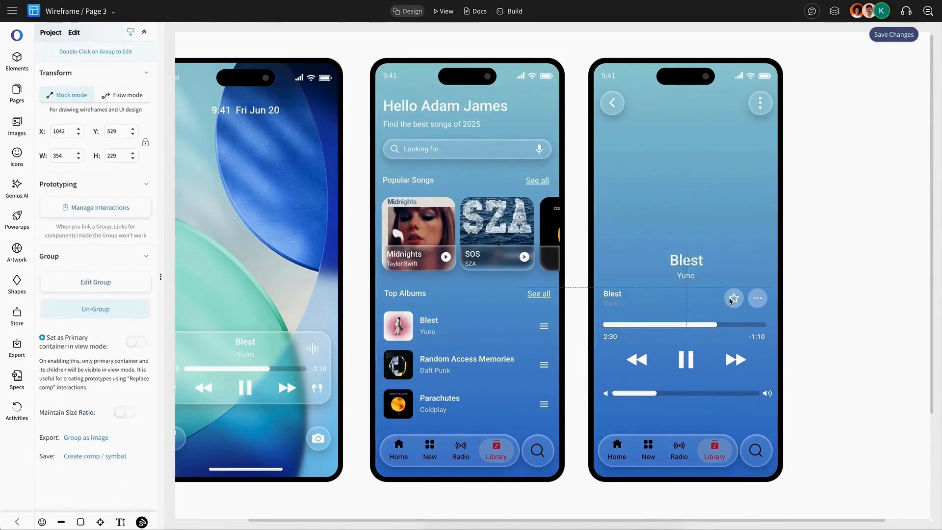
# Place the Blest album cover image above the centred song title on the third screen and shrink it slightly.
pyautogui.click(16, 126)
pyautogui.moveTo(123, 262); pyautogui.dragTo(699, 166)
pyautogui.moveTo(749, 126); pyautogui.dragTo(730, 143)
pyautogui.click(714, 187)
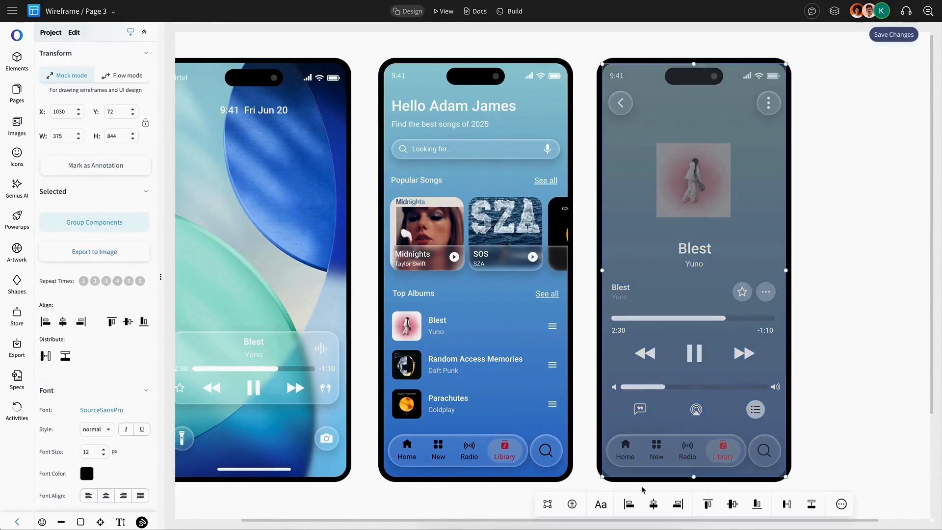
# Shift the album cover on the third screen slightly down and round its corners.
pyautogui.moveTo(711, 196); pyautogui.dragTo(712, 203)
pyautogui.click(728, 118)
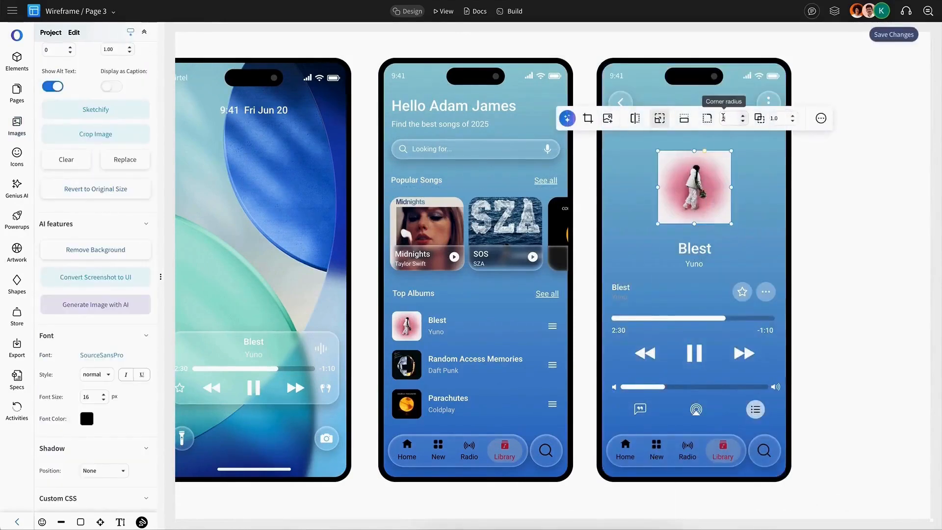
pyautogui.click(776, 169)
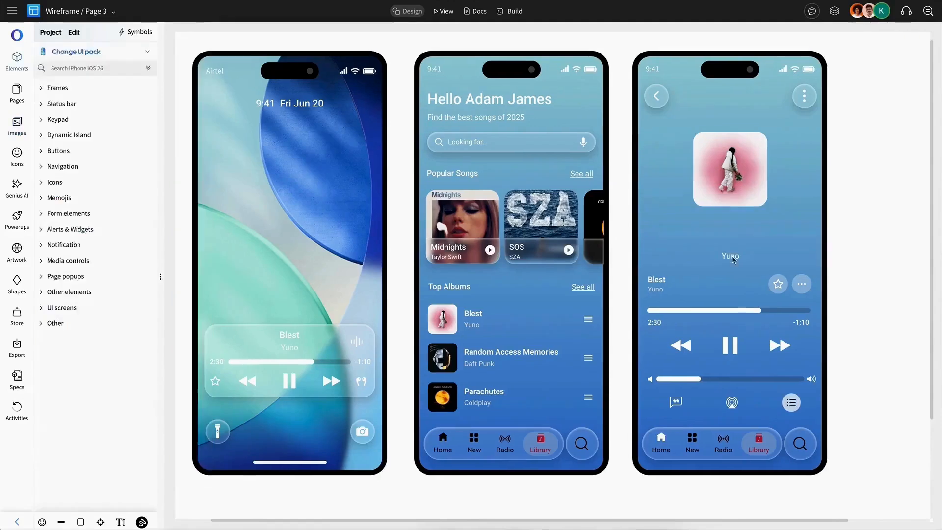
# Move the centred Yuno text directly beneath the album cover and replace it with the lyric "Do the math and work it out, out".
pyautogui.moveTo(741, 263); pyautogui.dragTo(742, 227)
pyautogui.doubleClick(741, 227)
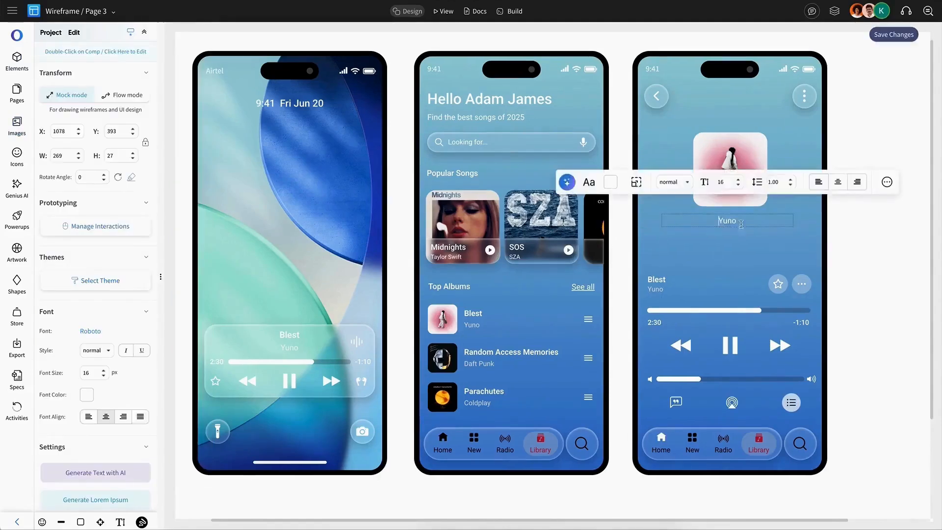
pyautogui.doubleClick(728, 224)
pyautogui.write('Do the math and')
# Delete the existing bottom tab bars from both the music home screen and the player screen.
pyautogui.click(723, 434)
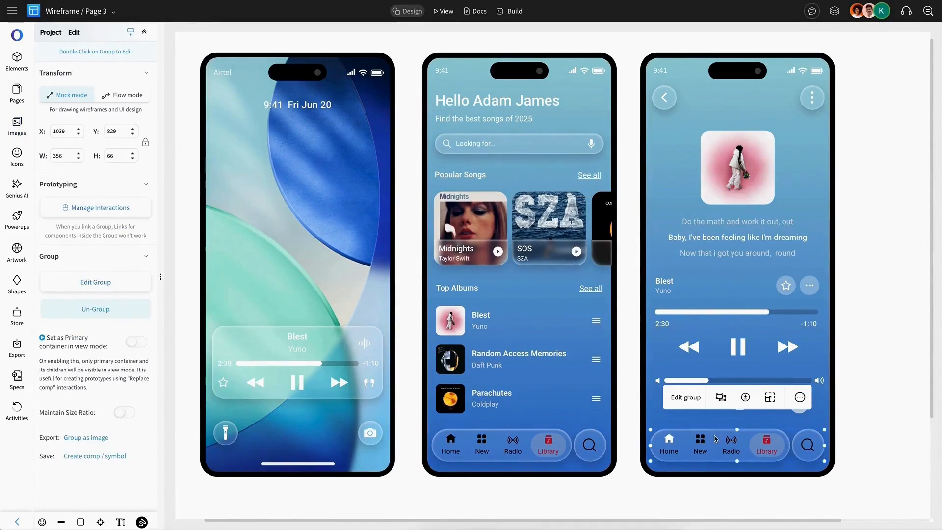
pyautogui.moveTo(716, 438); pyautogui.dragTo(552, 435)
pyautogui.press('Delete')
# Place the light dynamic tab bar at the bottom of the music home screen and centre it horizontally on the screen.
pyautogui.click(123, 167)
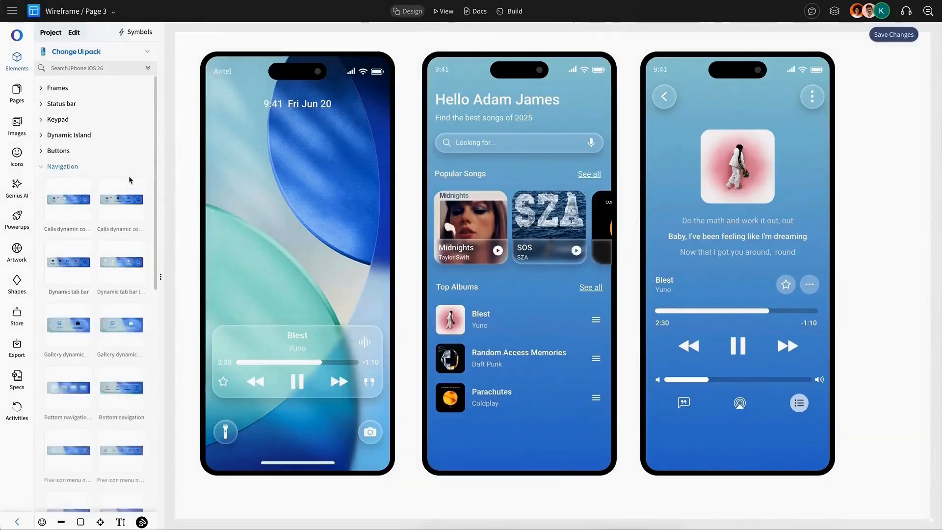
pyautogui.moveTo(130, 270); pyautogui.dragTo(531, 446)
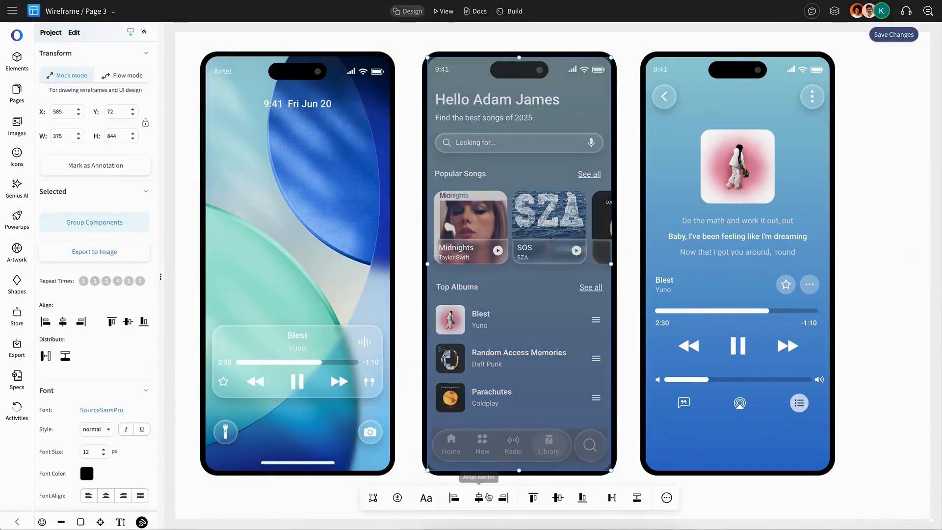
pyautogui.click(478, 501)
# Copy the light tab bar to the bottom of the player screen, centred horizontally and level with the original at Y 833.
pyautogui.click(515, 442)
pyautogui.hotkey('ctrl', 'c')
pyautogui.hotkey('ctrl', 'v')
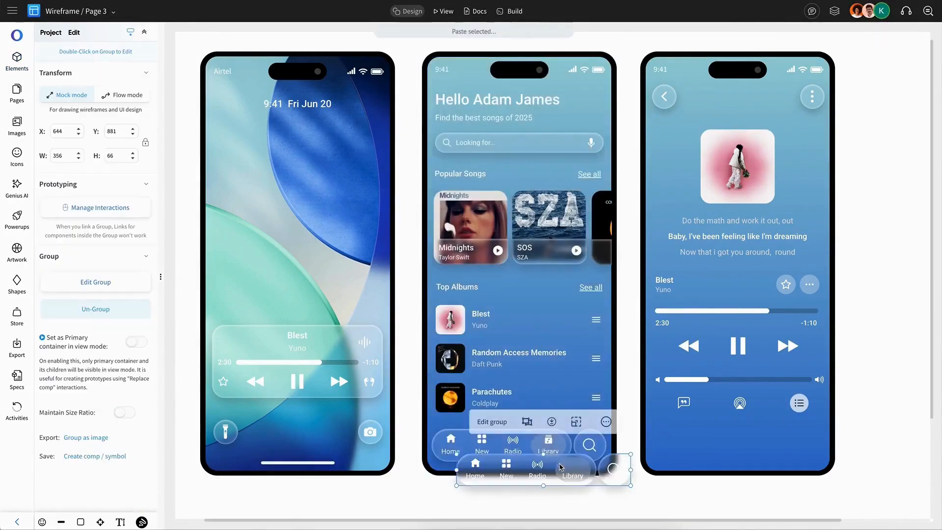
pyautogui.moveTo(604, 467); pyautogui.dragTo(800, 444)
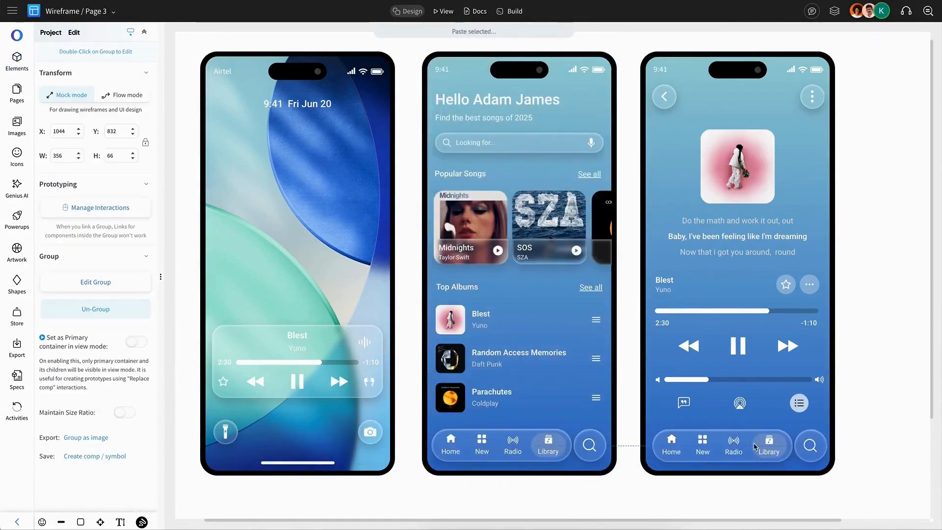
pyautogui.keyDown('shift'); pyautogui.click(746, 427); pyautogui.keyUp('shift')
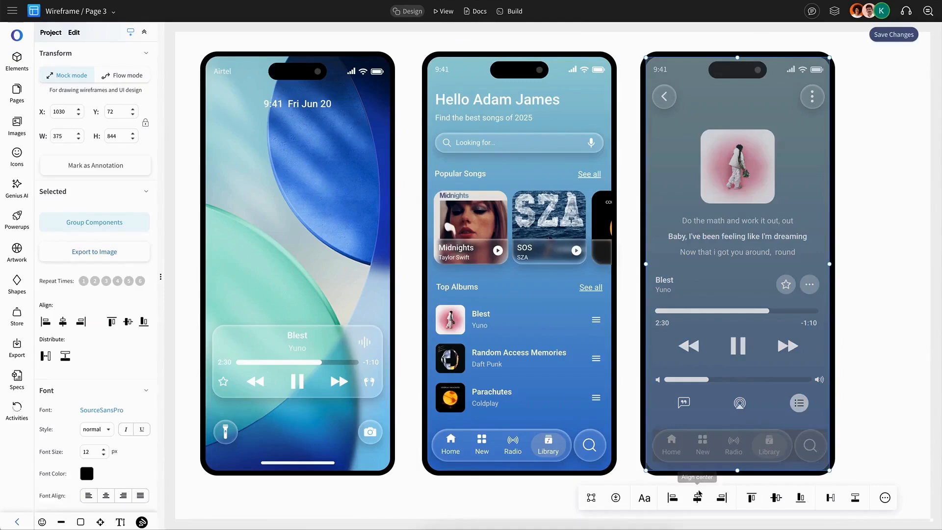
pyautogui.click(697, 497)
pyautogui.click(712, 454)
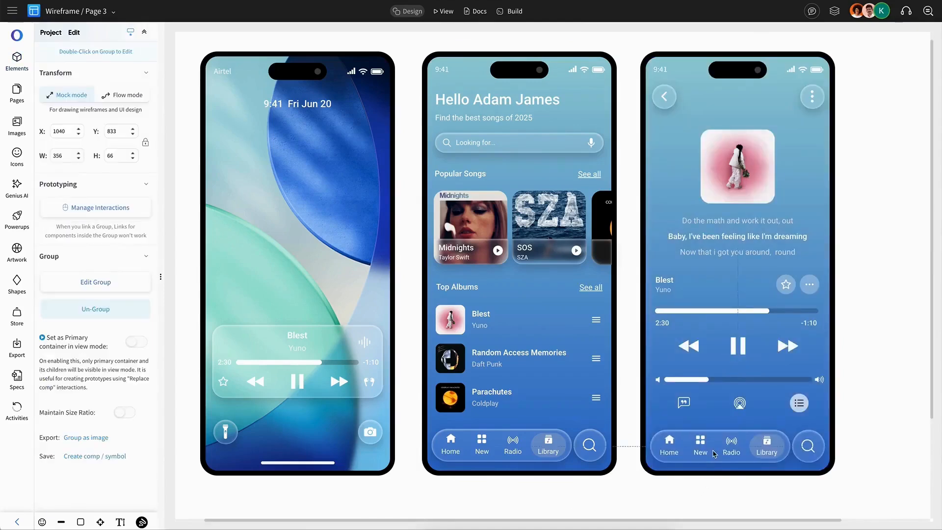
pyautogui.click(867, 392)
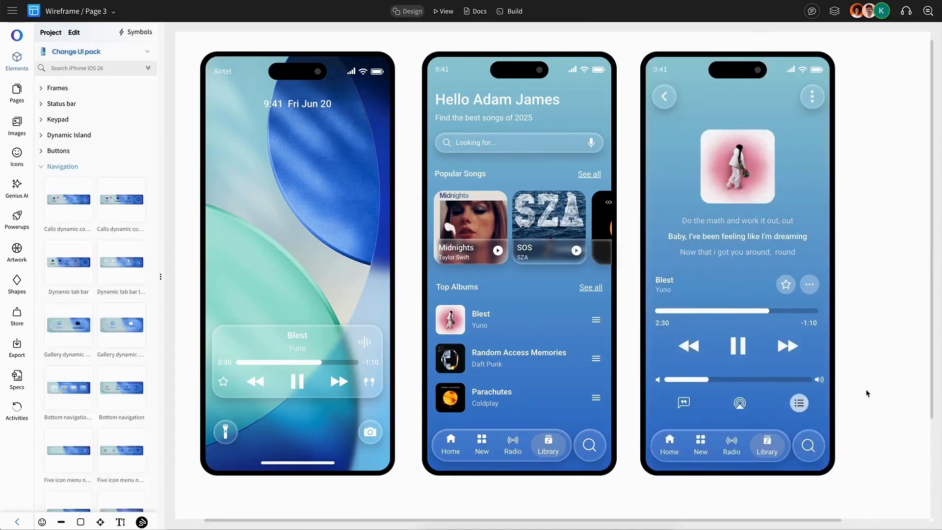
pyautogui.scroll(1, 815, 172)
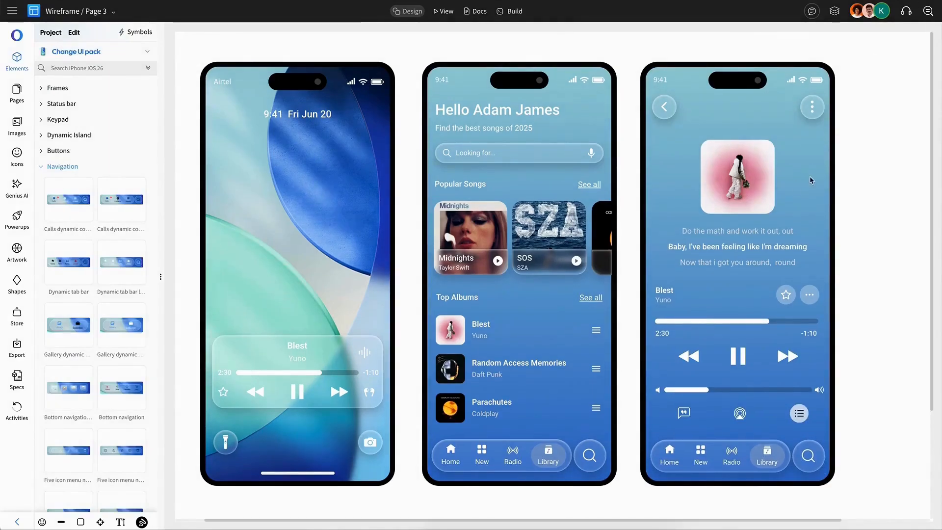
pyautogui.click(148, 67)
pyautogui.click(55, 89)
pyautogui.click(56, 90)
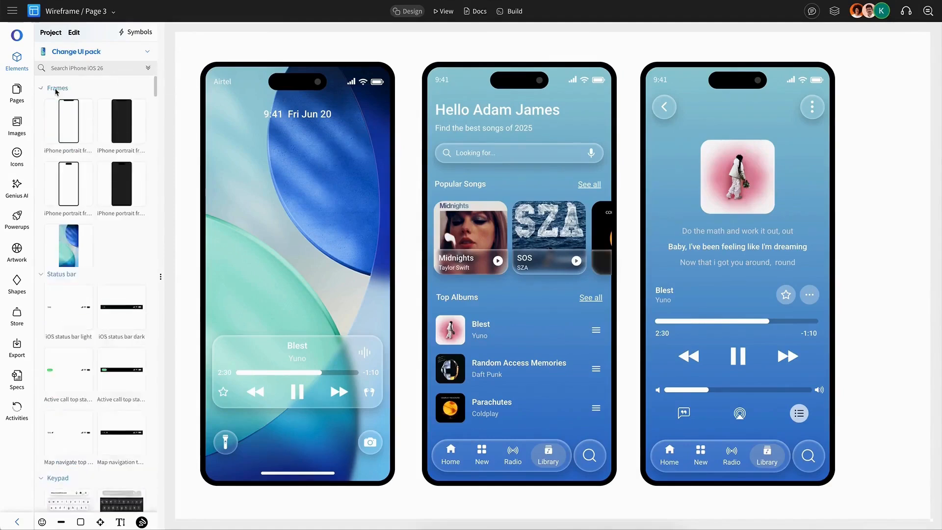
pyautogui.click(148, 68)
pyautogui.click(71, 86)
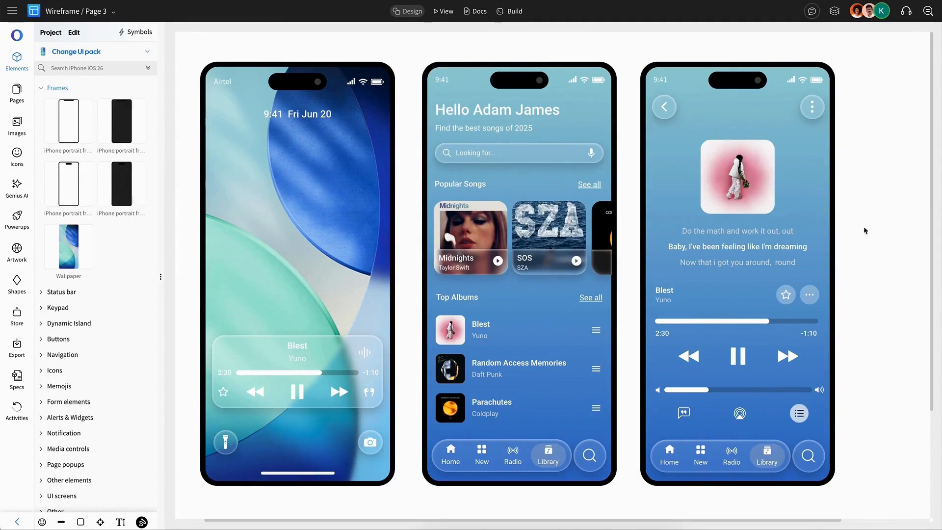
pyautogui.scroll(-1, 856, 231)
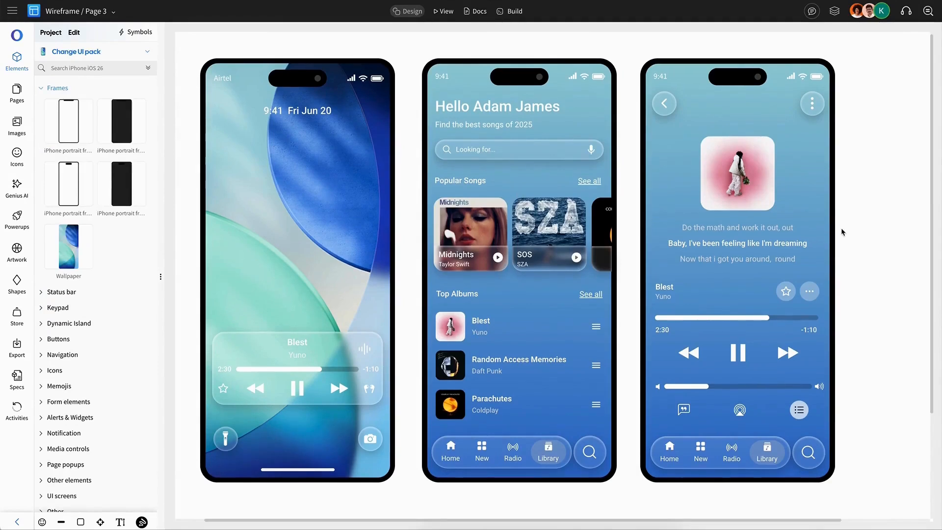